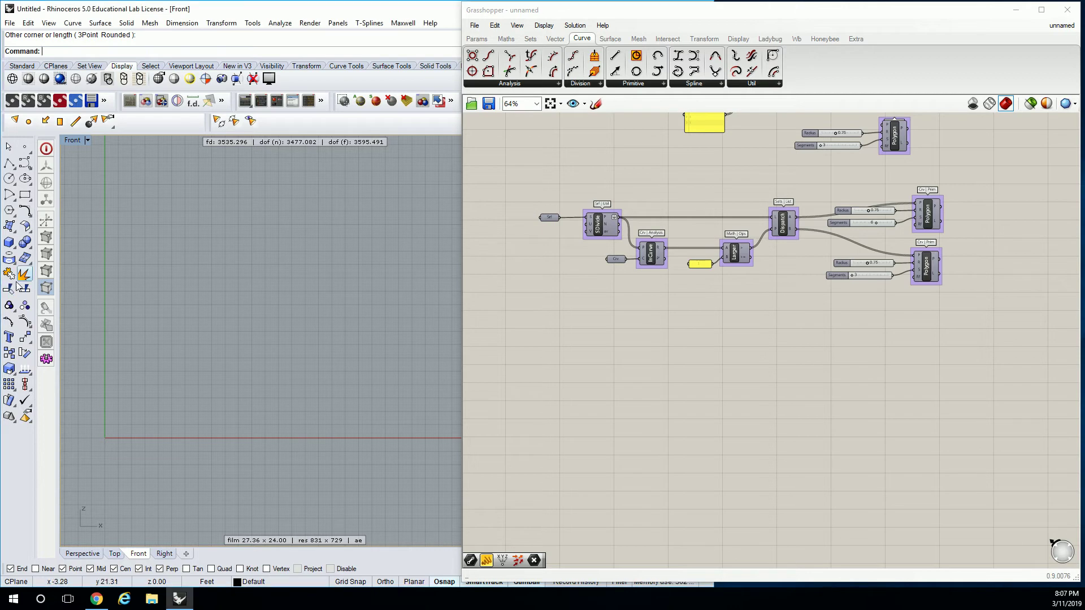
click(25, 194)
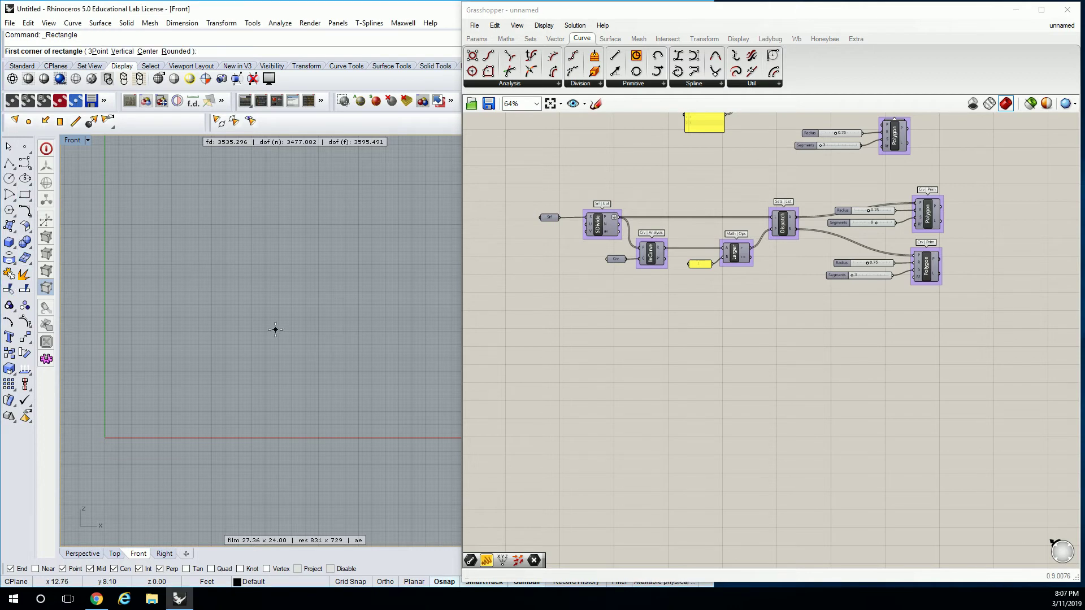
text(0,0)
key(Return)
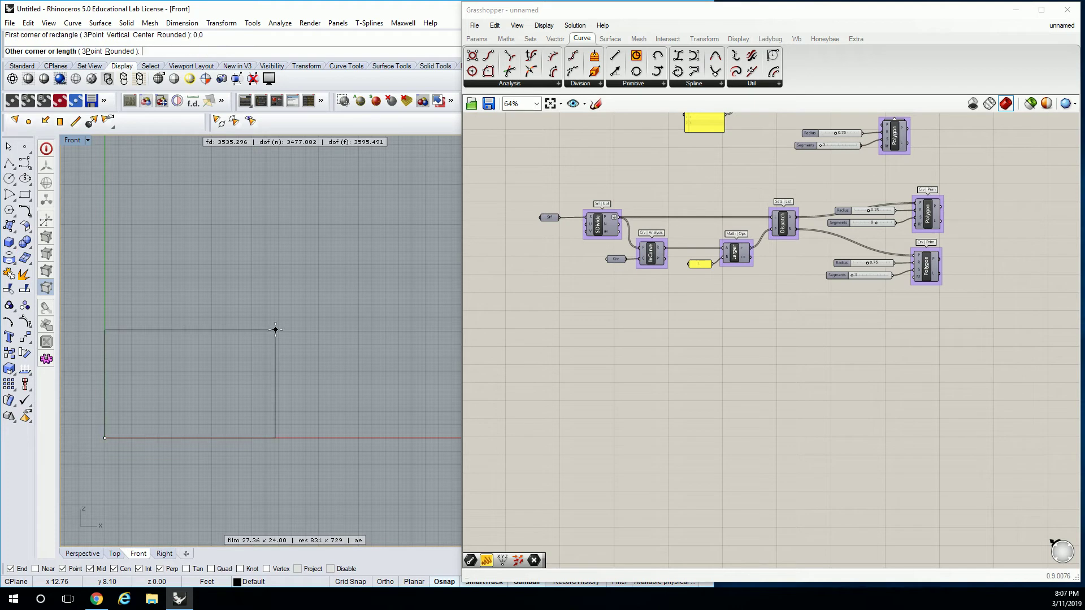
text(@20',40')
key(Return)
scroll(275, 334, down, 3)
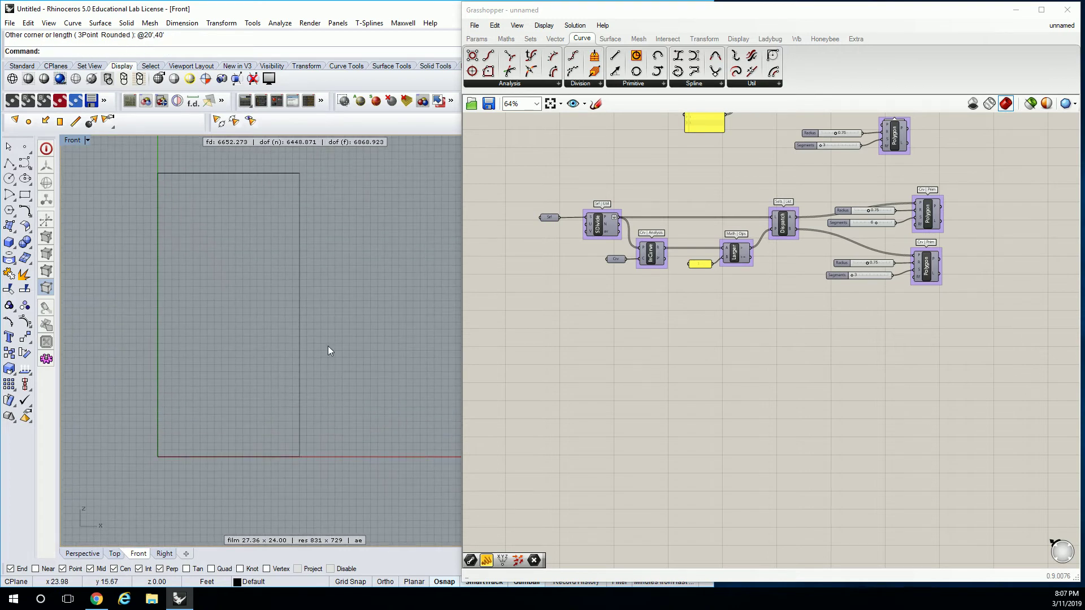
Create a planar surface from the rectangle curve with PlanarSrf.
click(299, 371)
text(PlanarSrf)
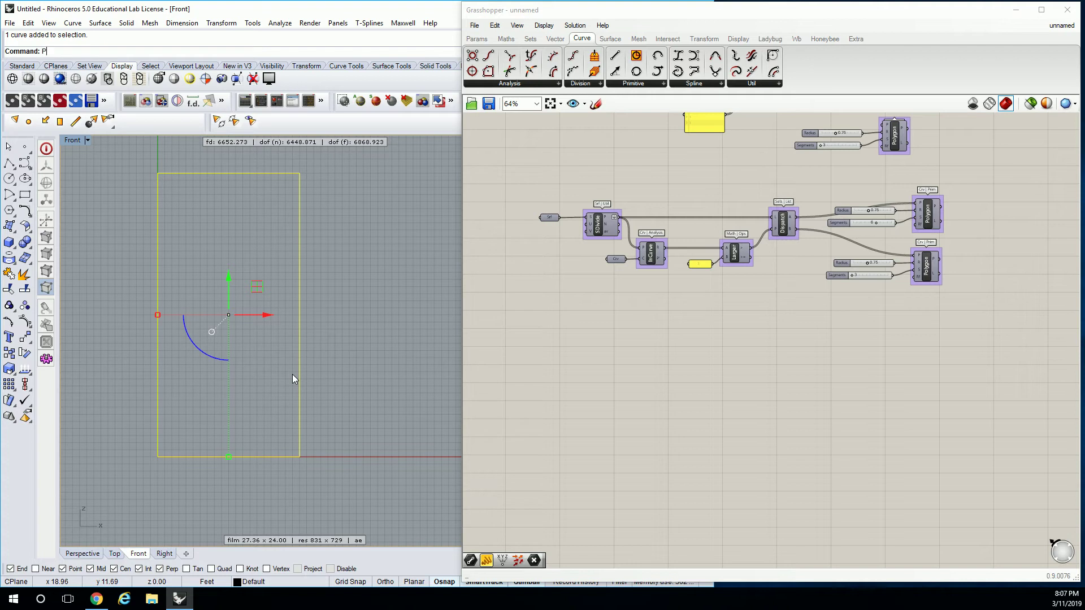
key(Return)
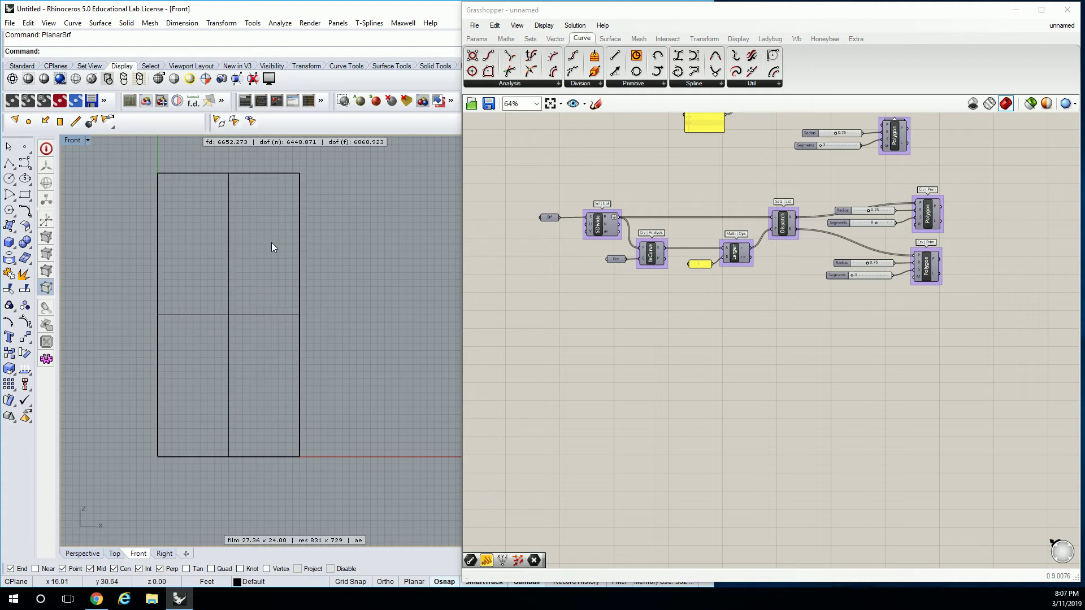
In Grasshopper, place a Surface parameter below the existing definition and reference the planar surface in it.
right_drag(579, 380, 593, 358)
click(478, 38)
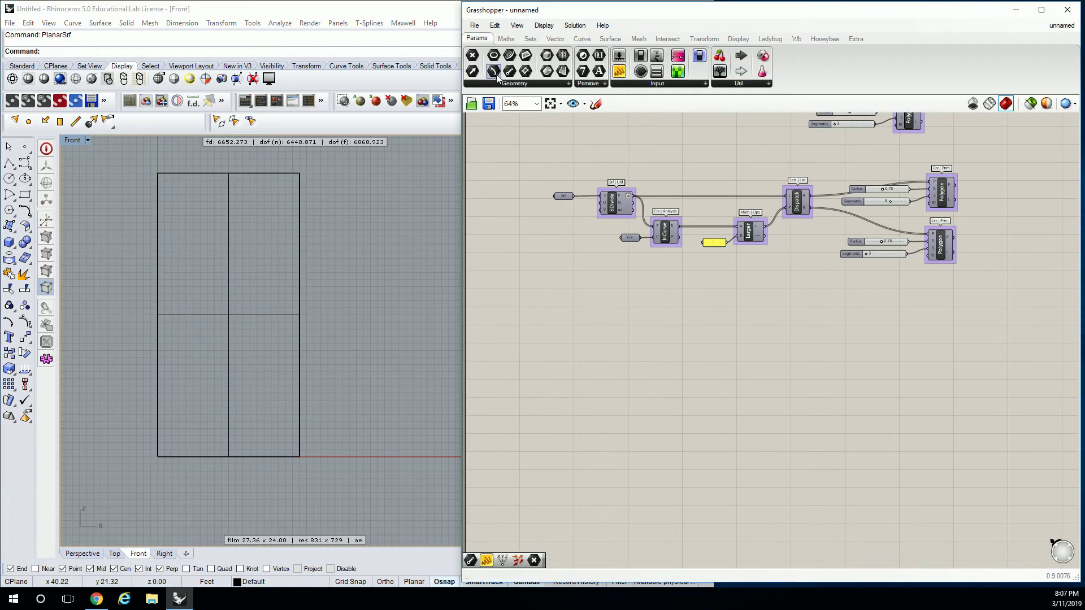
drag(547, 70, 571, 151)
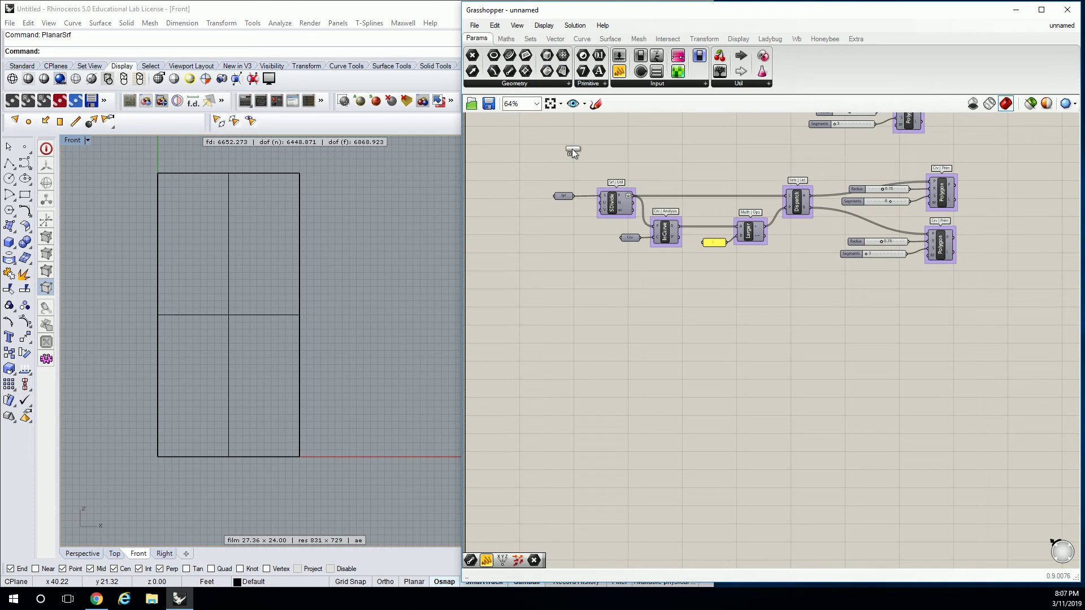
drag(561, 348, 564, 348)
right_click(564, 347)
click(619, 482)
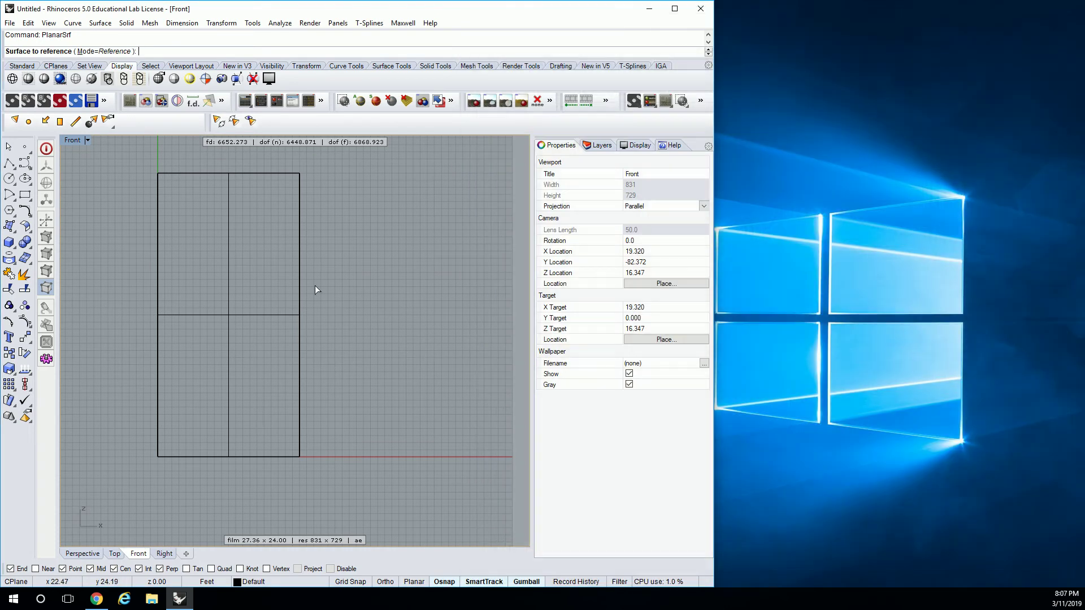
click(280, 315)
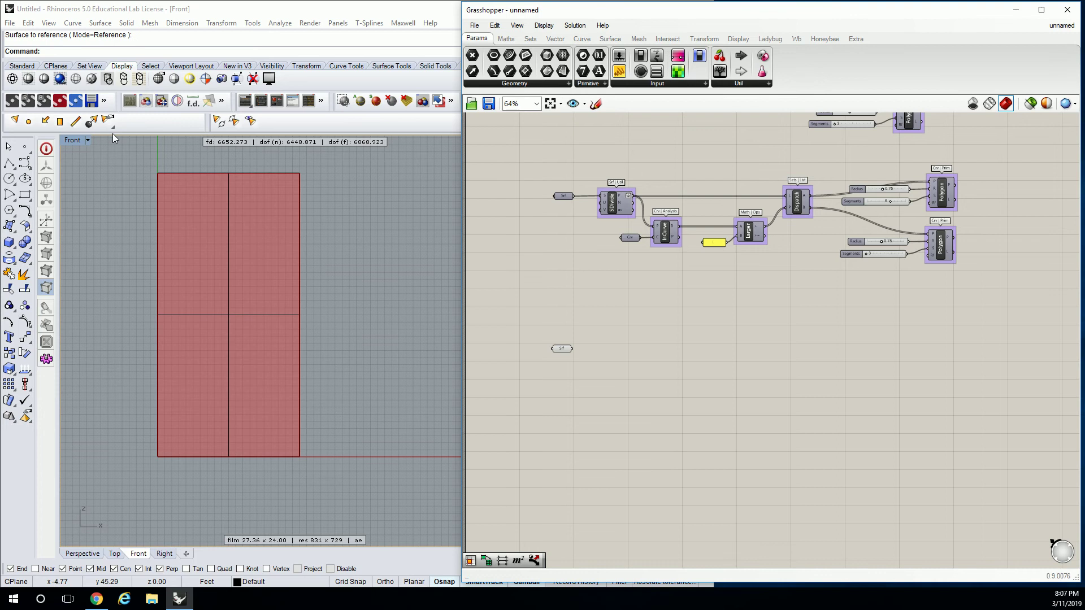
Hide the rectangle curve and the planar surface in Rhino.
drag(152, 161, 373, 508)
text(Hide)
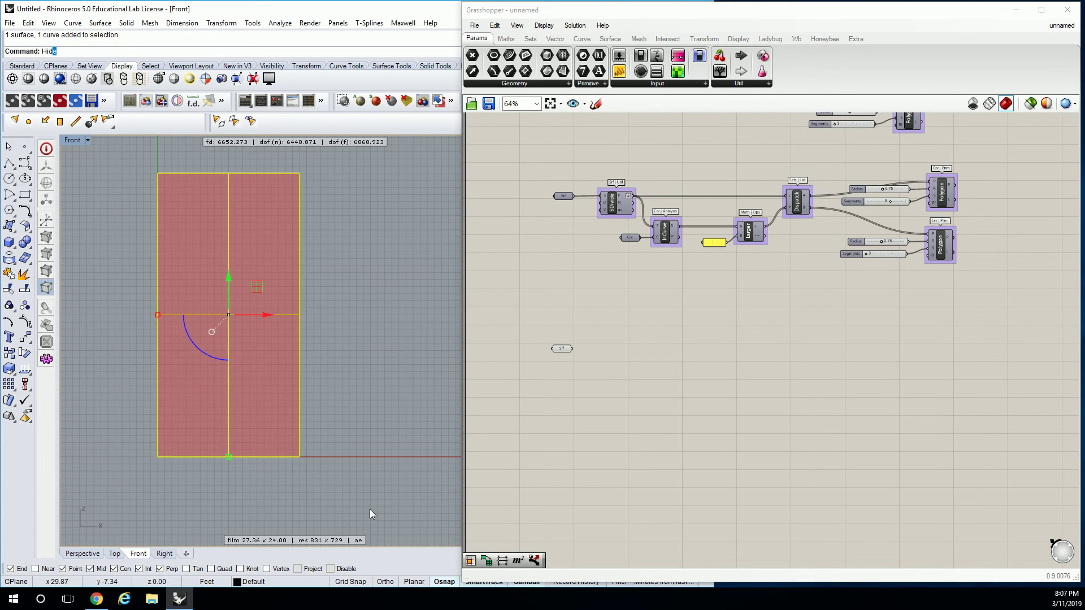
key(Return)
scroll(578, 339, up, 4)
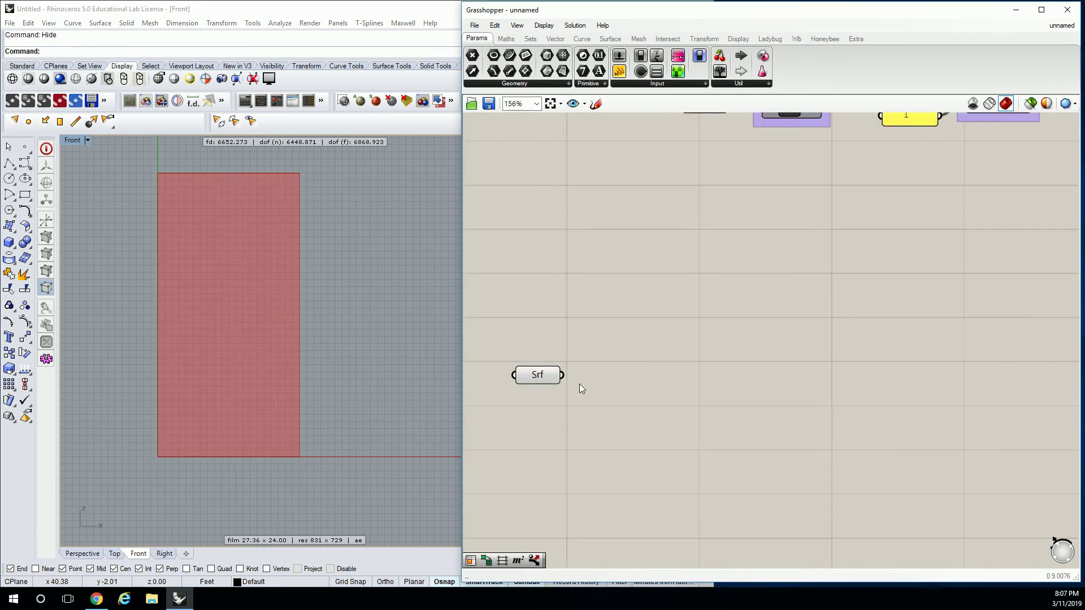
right_drag(581, 387, 703, 303)
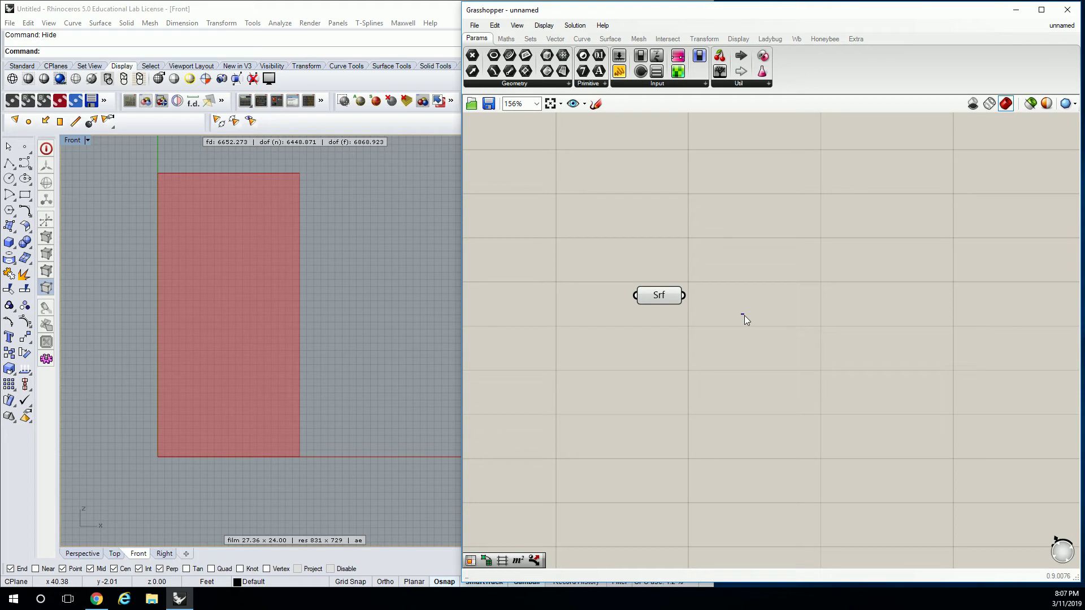
Undo the last hide in Rhino and select the curve and the surface individually, ending with nothing selected.
click(373, 301)
key(ctrl+z)
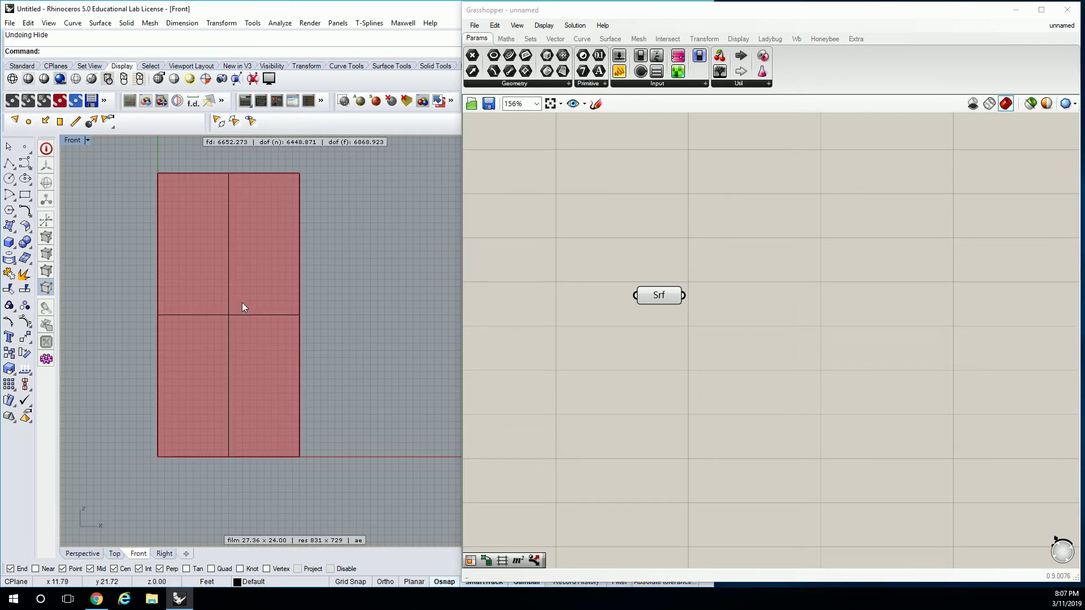
click(299, 295)
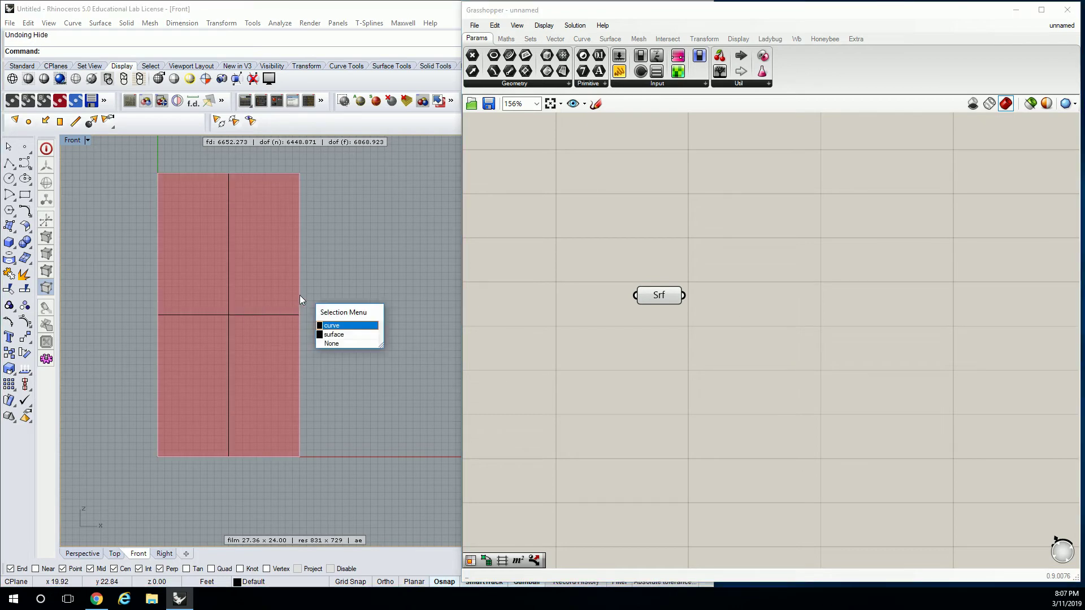
click(330, 324)
click(331, 324)
click(228, 294)
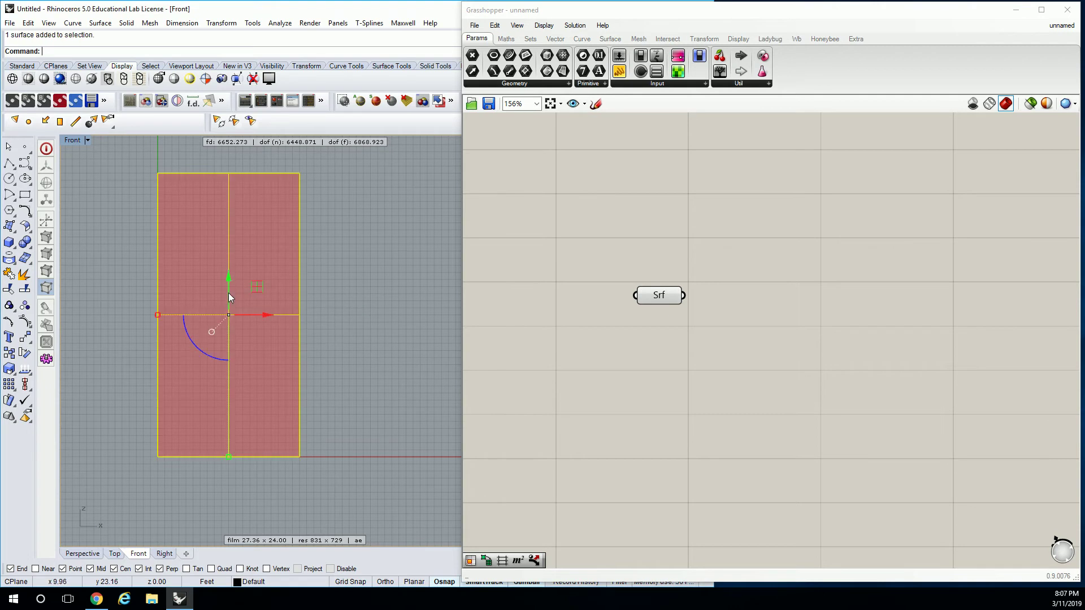
key(Escape)
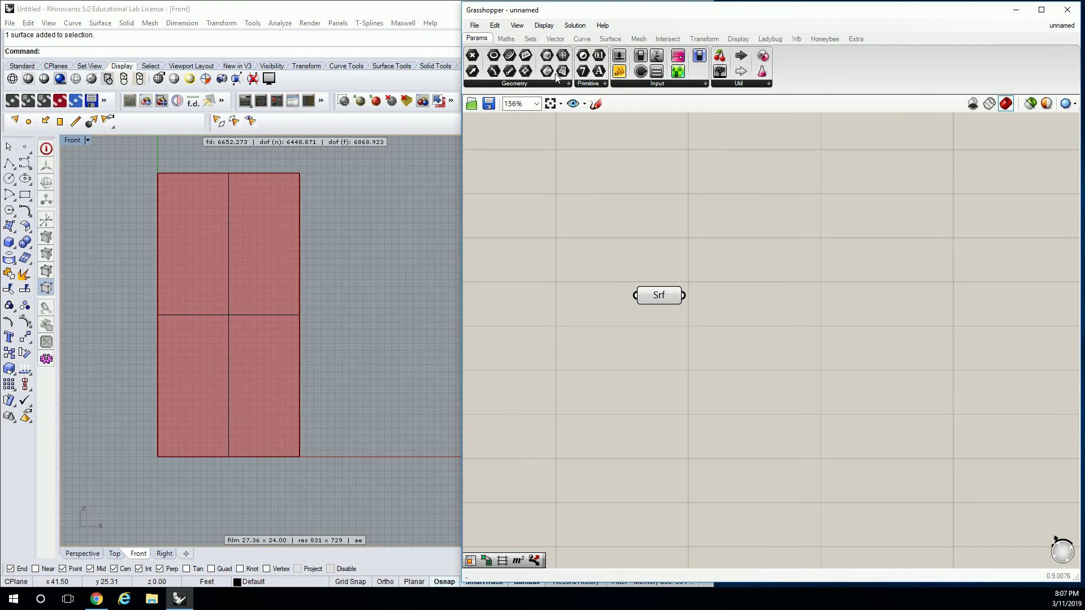
Reference the planar surface in a second Surface parameter above the first, and delete that duplicate parameter.
drag(569, 75, 654, 227)
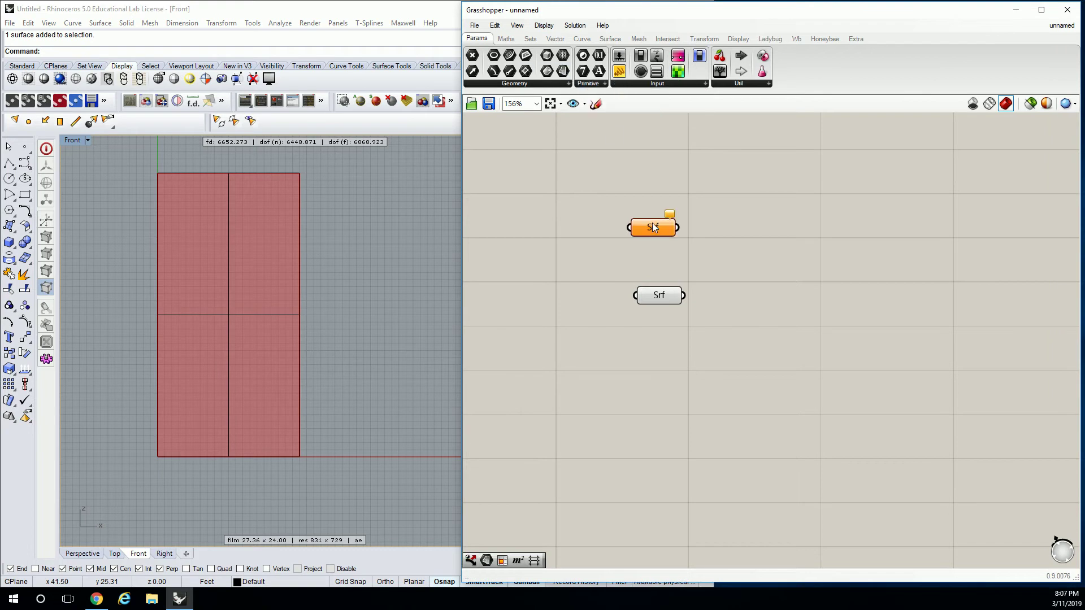
right_click(653, 227)
click(699, 406)
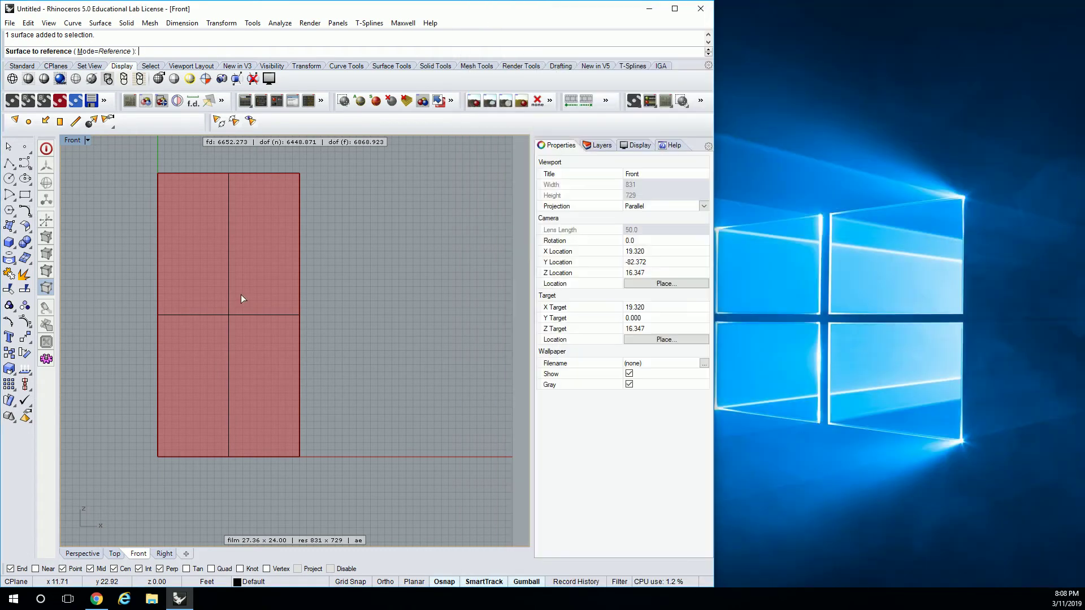
click(239, 316)
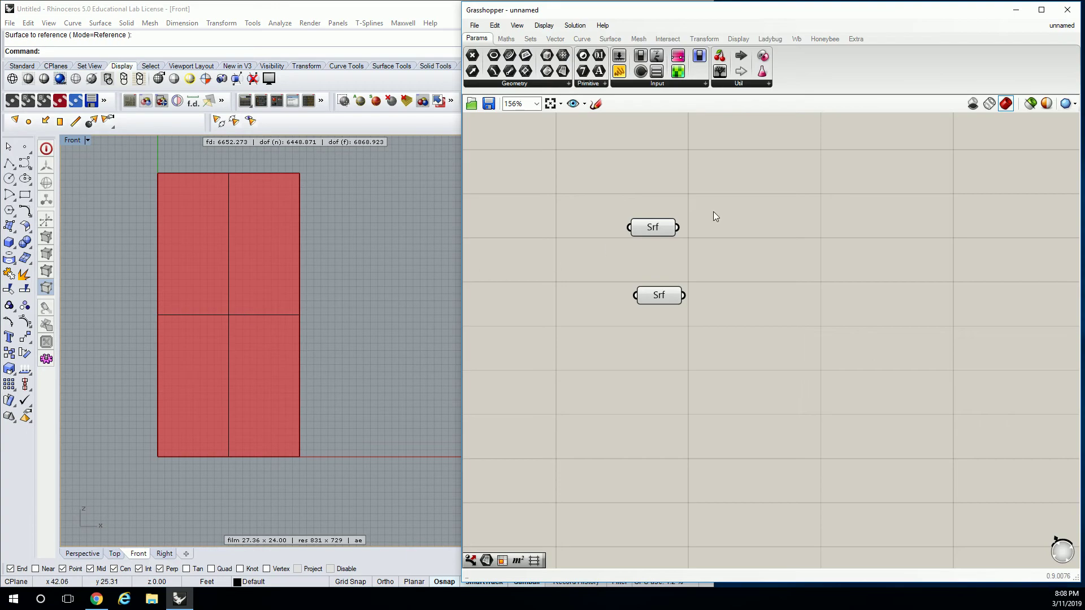
click(650, 229)
key(Delete)
Check the remaining Surface parameter's preview, and hide the source curve and surface in Rhino again.
click(658, 294)
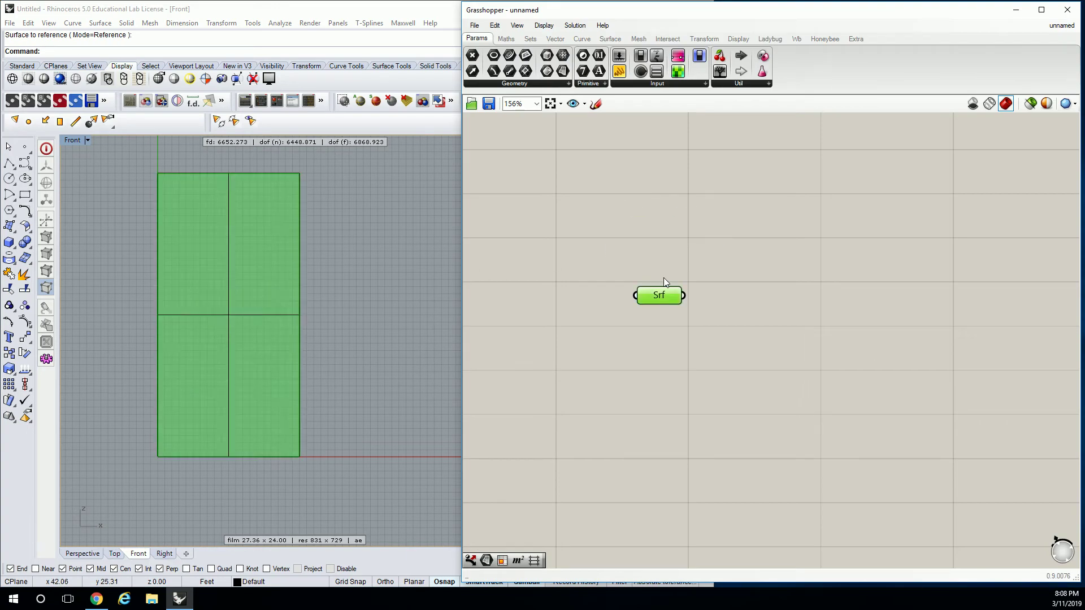
click(625, 260)
drag(313, 161, 148, 395)
text(hide)
key(Return)
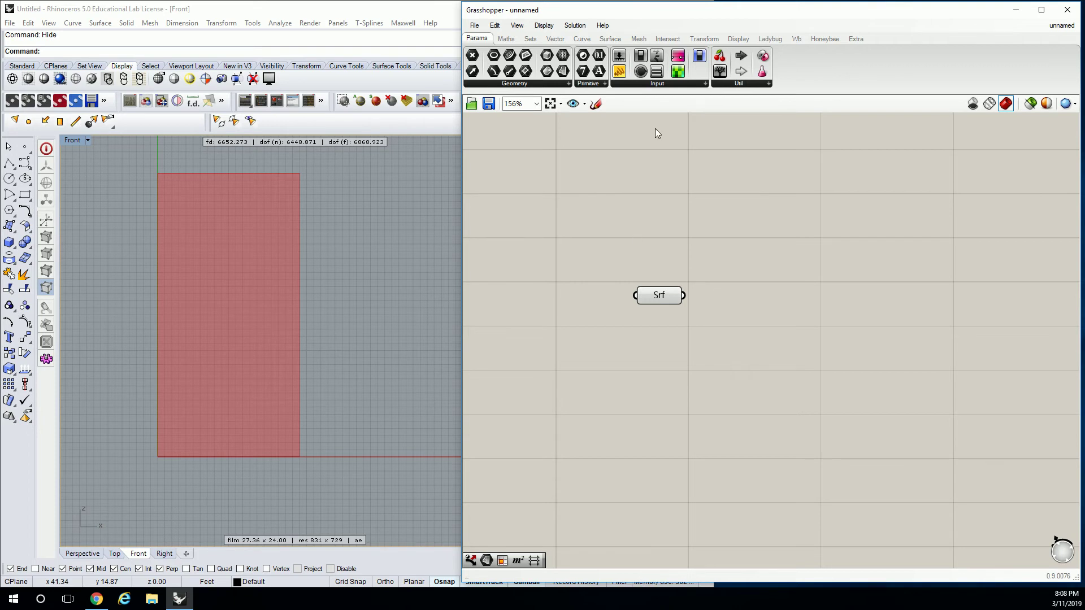
Place an Isotrim component beside the Surface parameter and connect the surface to its S input.
click(610, 39)
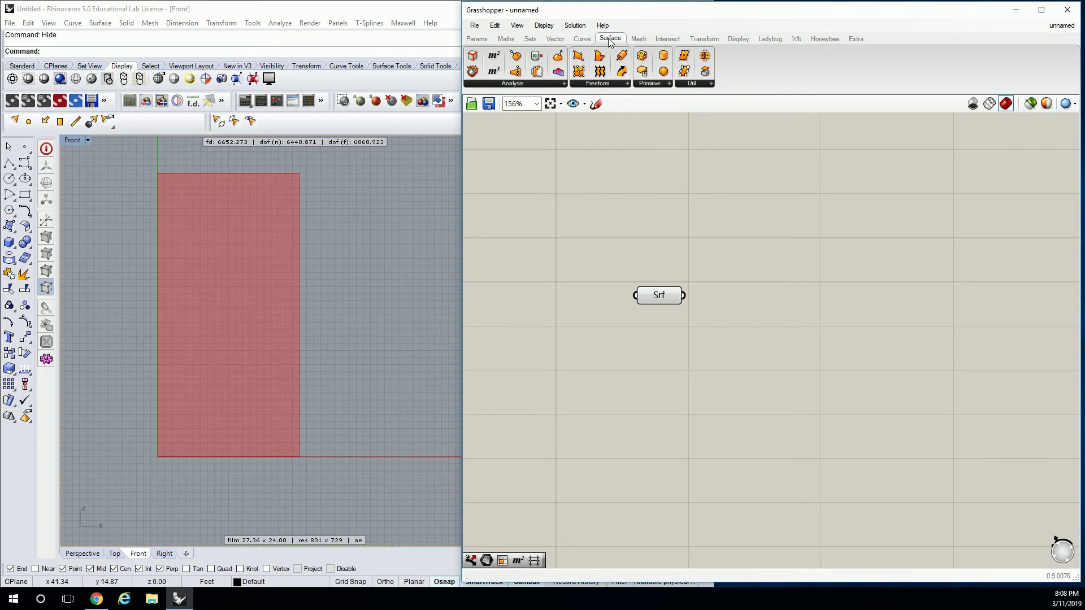
click(706, 84)
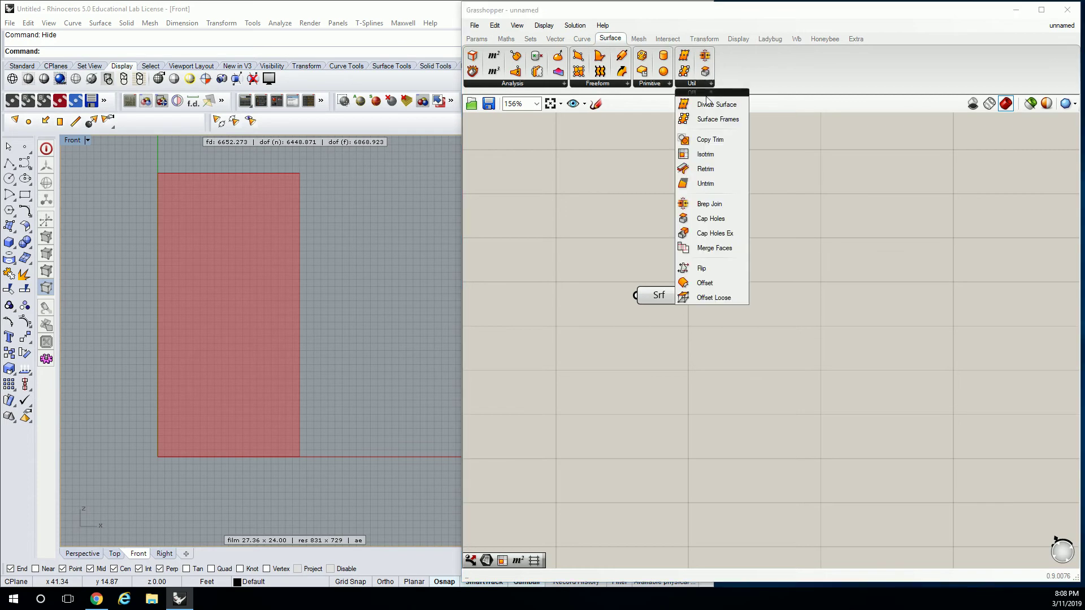
click(705, 154)
click(847, 309)
right_drag(867, 307, 800, 308)
drag(800, 307, 807, 304)
click(663, 307)
drag(620, 301, 764, 303)
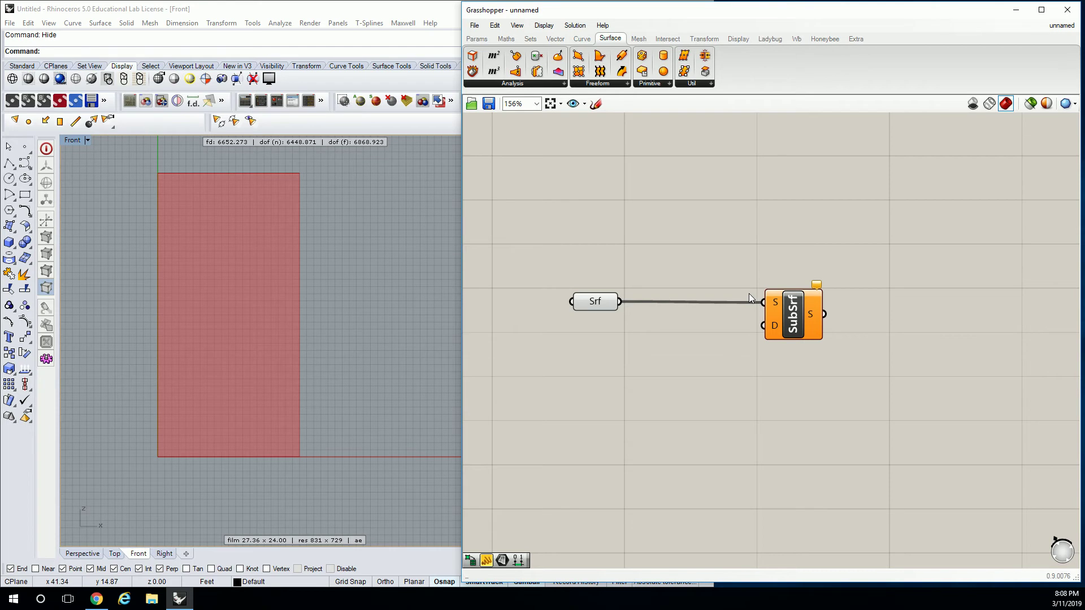
Place a Divide Domain² component between and slightly below the Surface parameter and the SubSrf component.
click(515, 40)
click(492, 84)
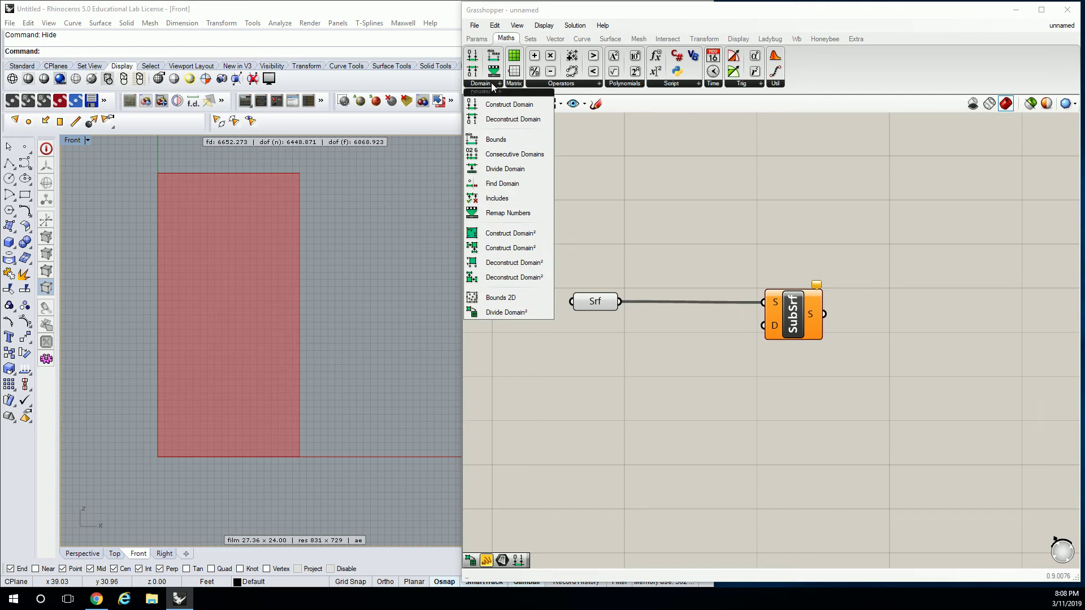
click(506, 311)
click(696, 356)
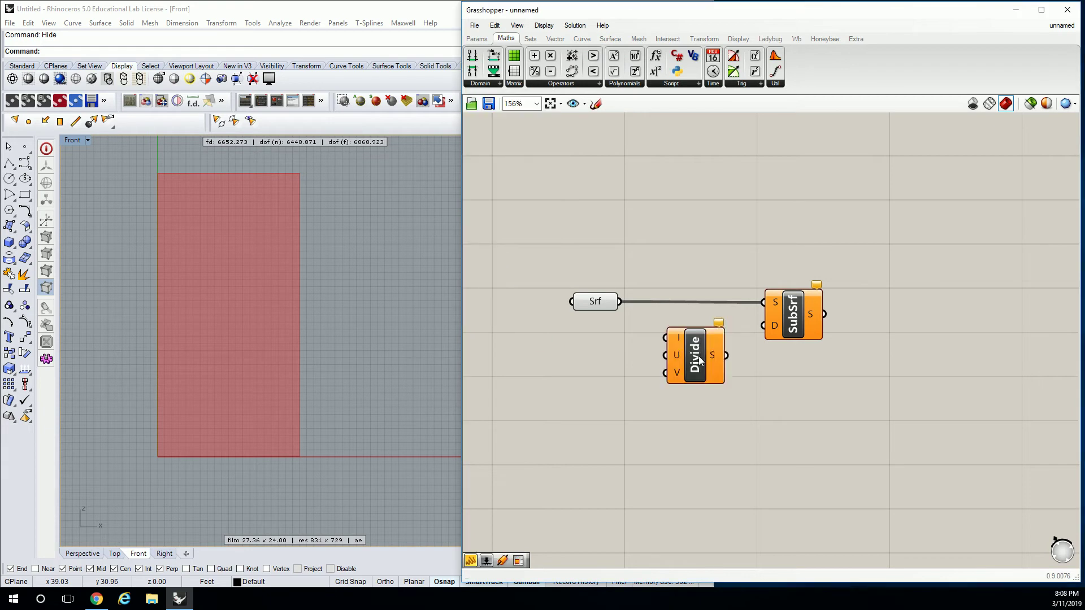
drag(698, 356, 694, 365)
Group the SubSrf component and label the group "Srf | Util.".
click(814, 296)
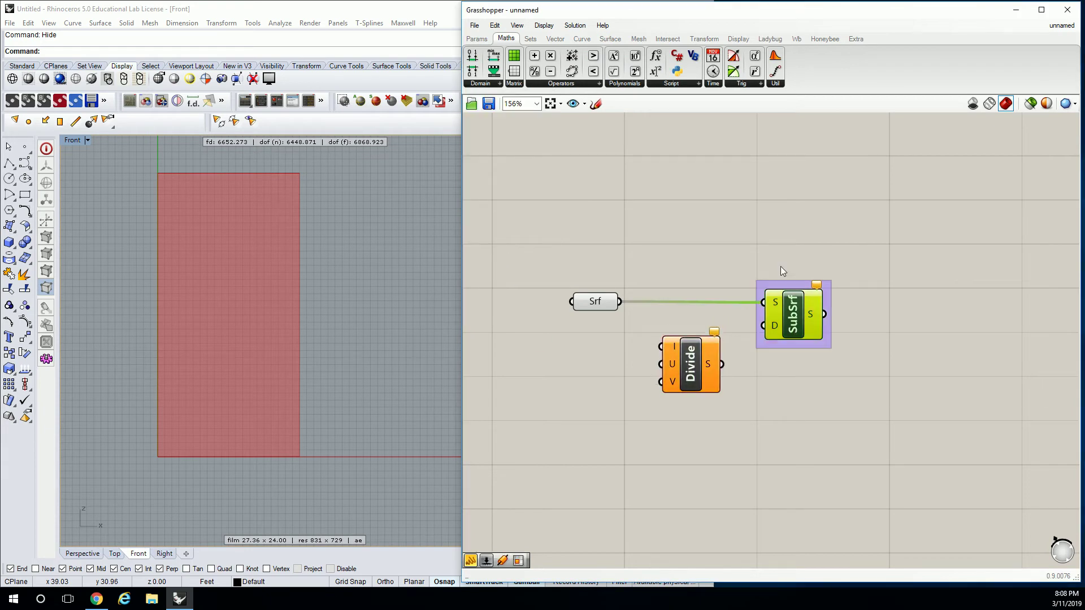
right_click(789, 285)
text(Sr)
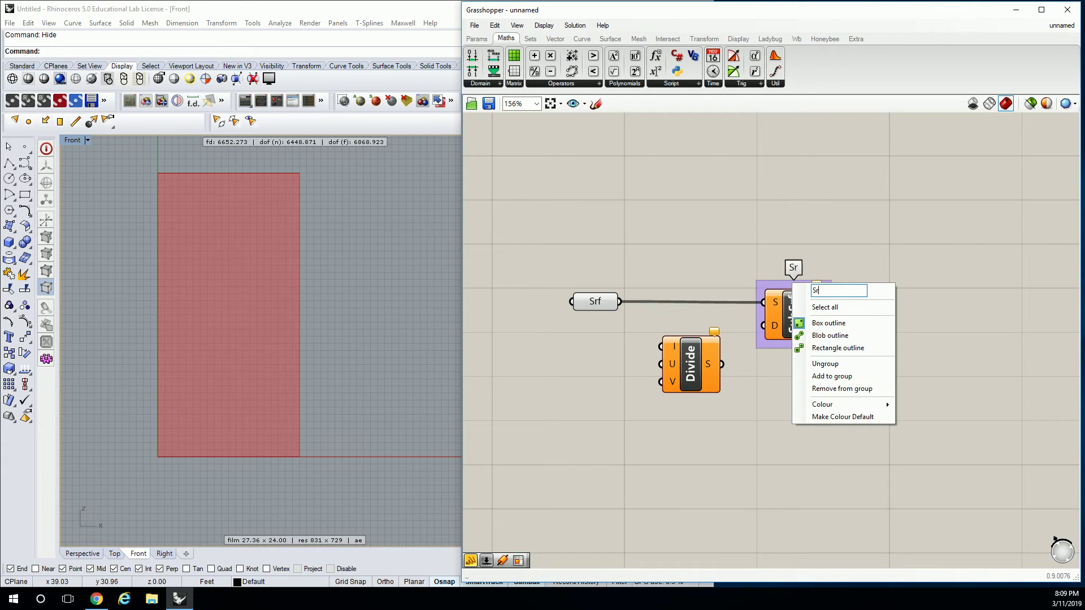
text(f | Util.)
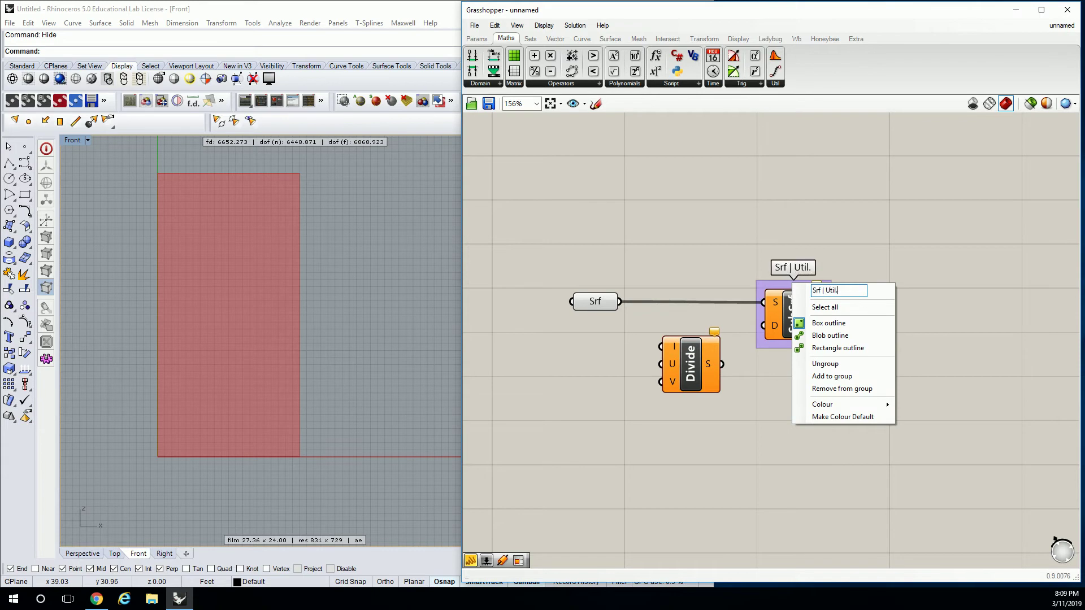
key(Return)
Group the Divide component and label the group "Math | Dom".
click(696, 372)
key(ctrl+g)
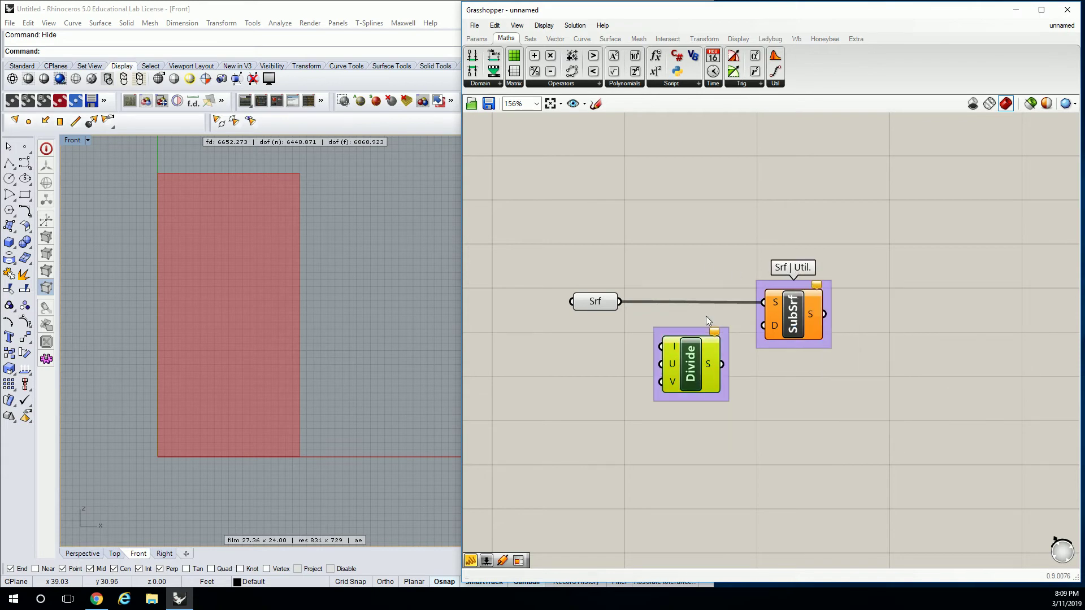
click(706, 319)
right_click(693, 334)
key(Escape)
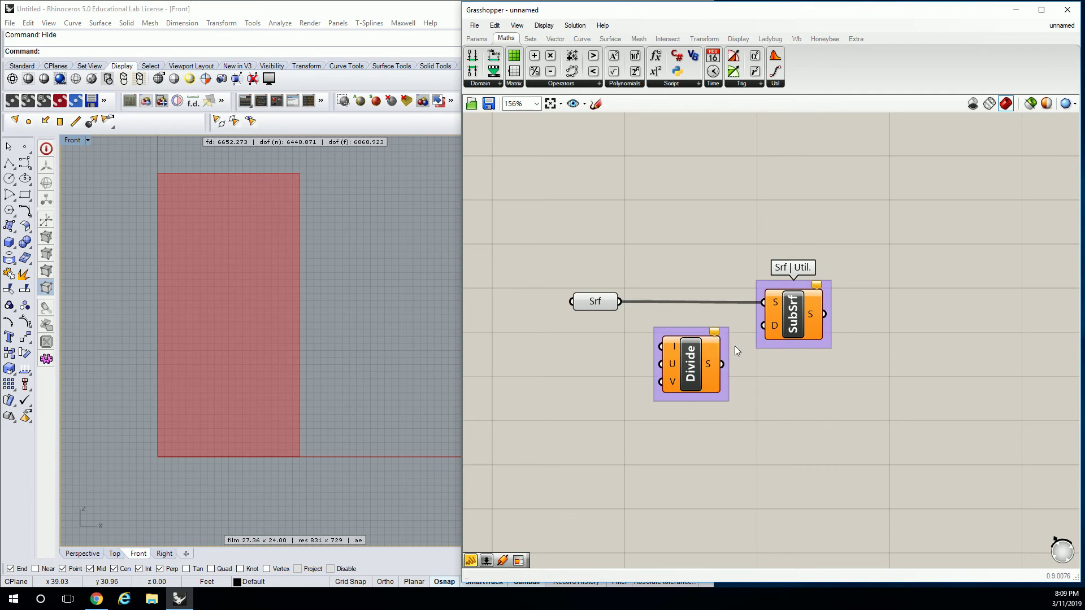
right_click(697, 336)
text(Math | Dom)
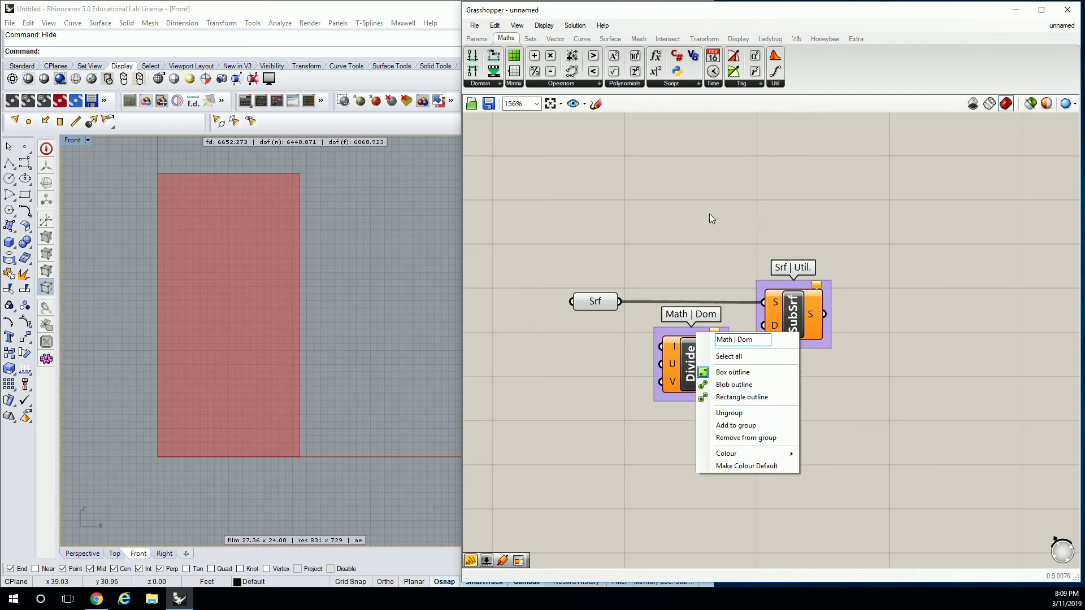
key(Return)
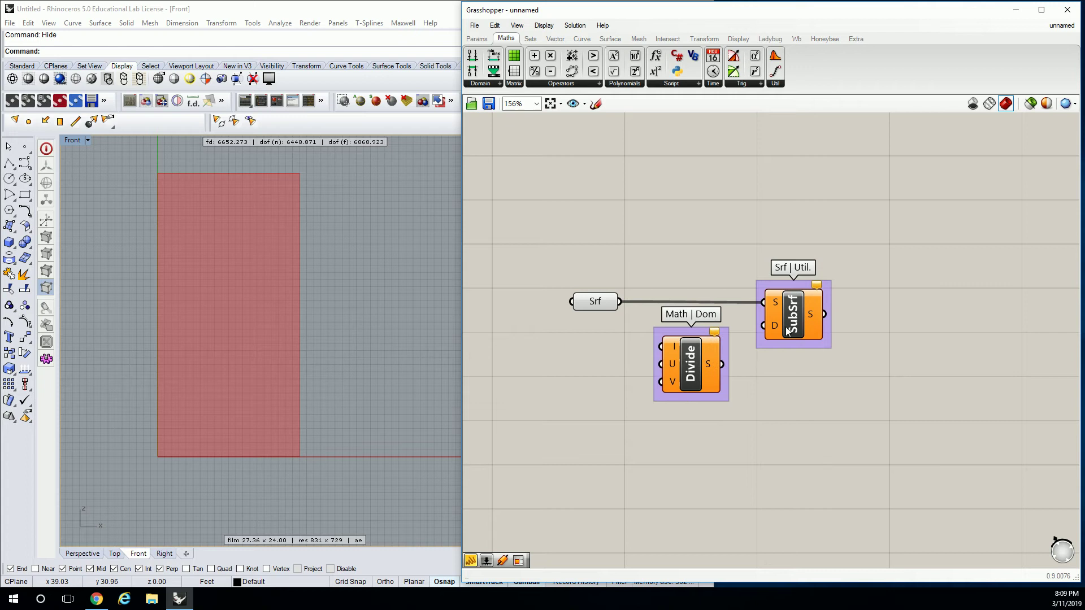
Space out both components, connect the surface to Divide's I input, and wire Divide's S output to SubSrf's D input.
drag(791, 314, 814, 313)
drag(680, 356, 688, 371)
click(651, 237)
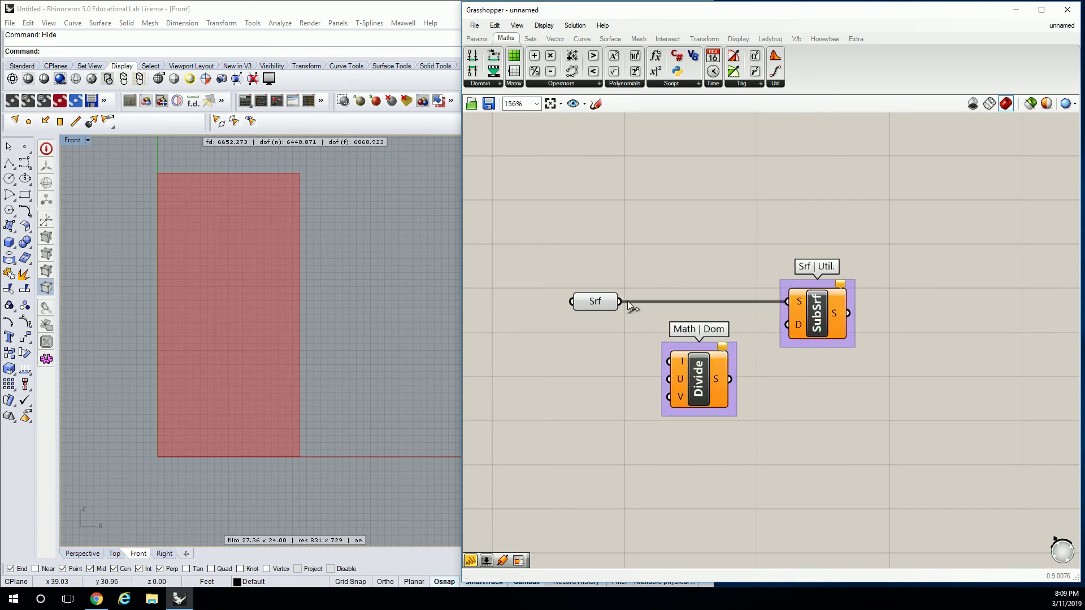
drag(620, 301, 668, 361)
drag(729, 379, 787, 325)
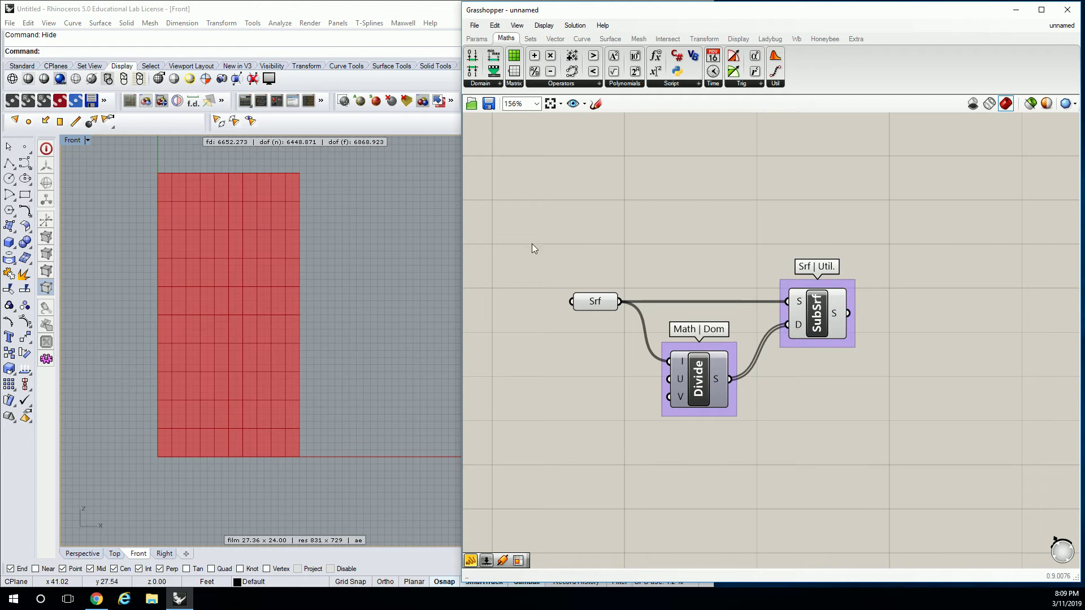
Add a number slider ranging from 0 to 20 beside the Divide component and connect it to Divide's U input.
right_drag(591, 282, 676, 256)
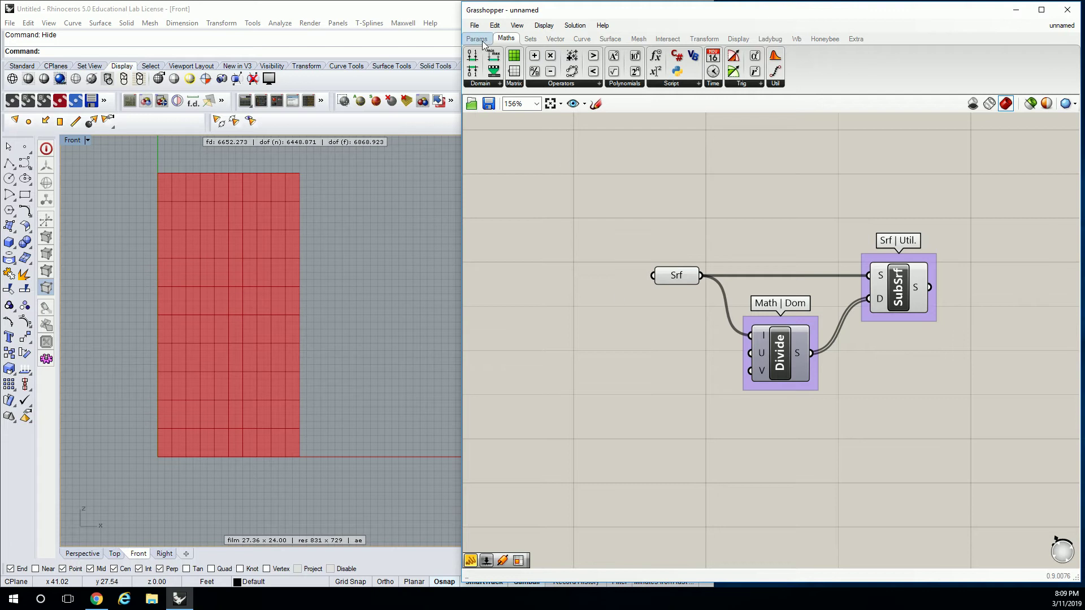
double_click(608, 332)
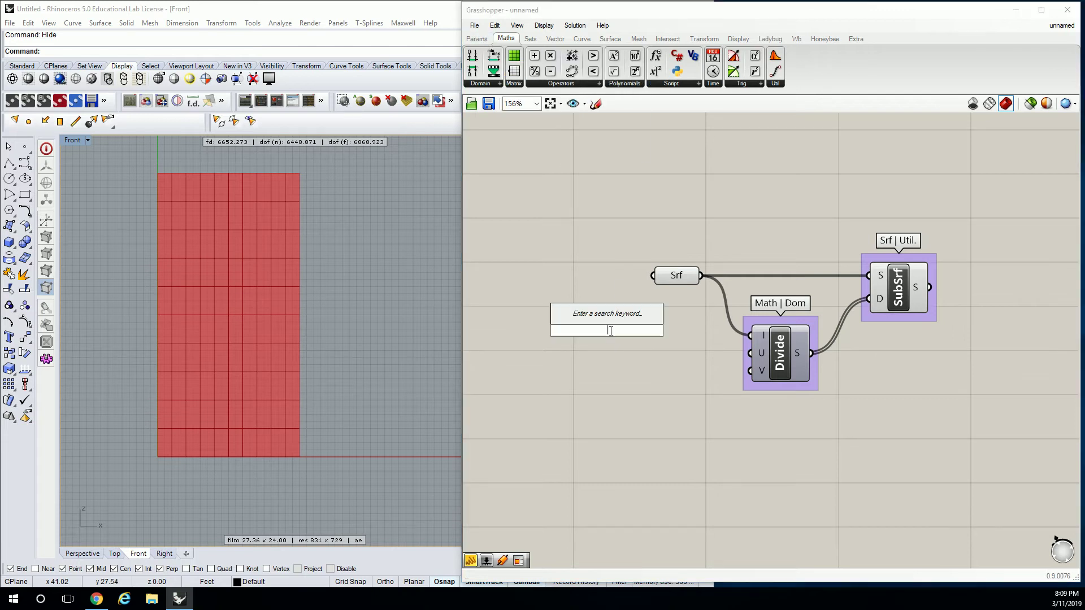
text(0<)
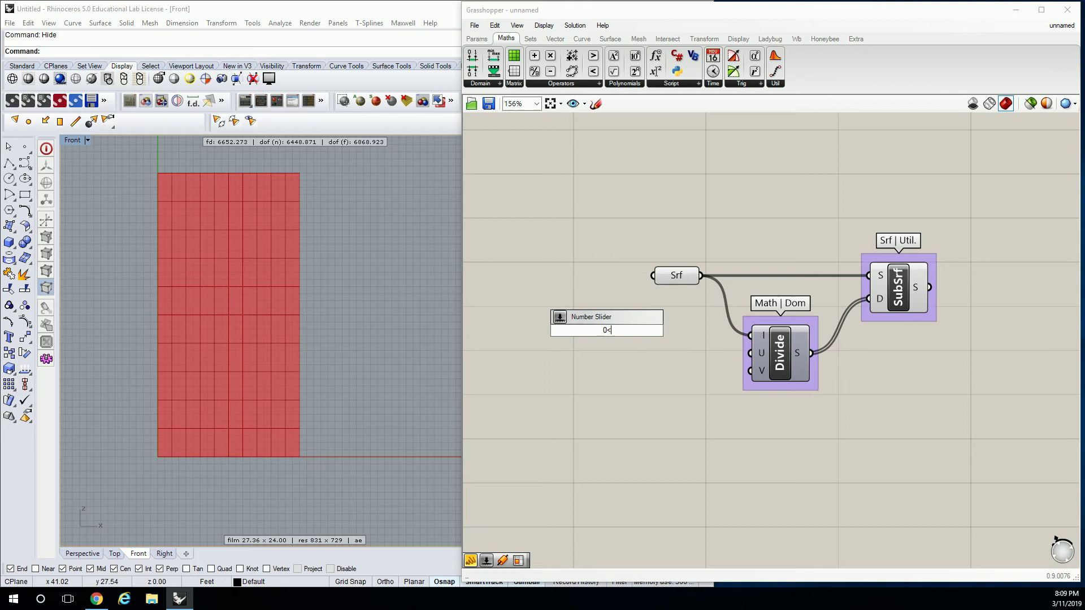
text(20)
key(Return)
drag(609, 330, 619, 355)
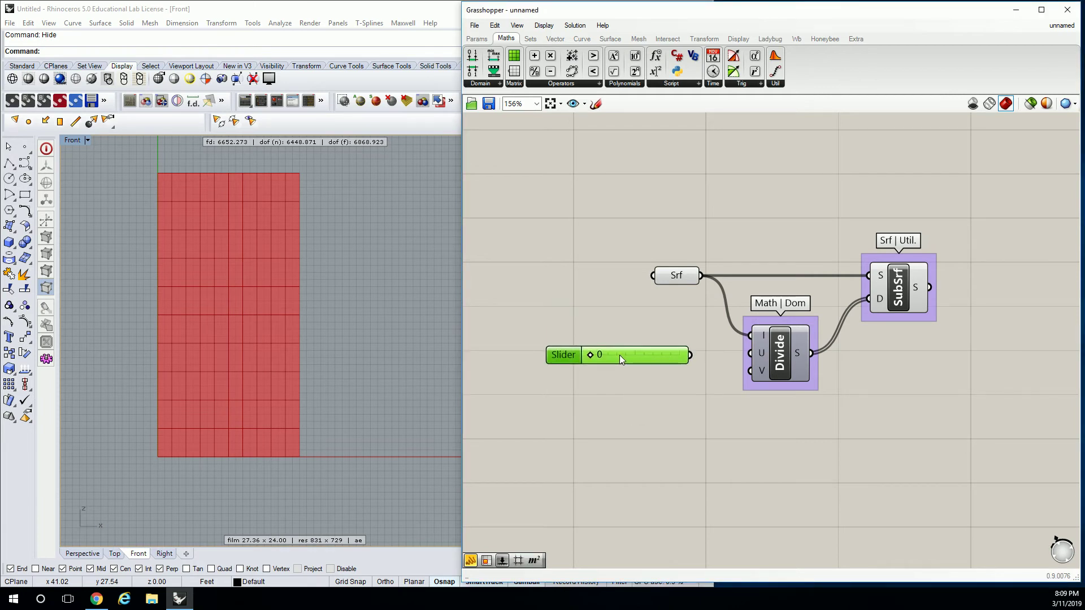
drag(689, 355, 750, 354)
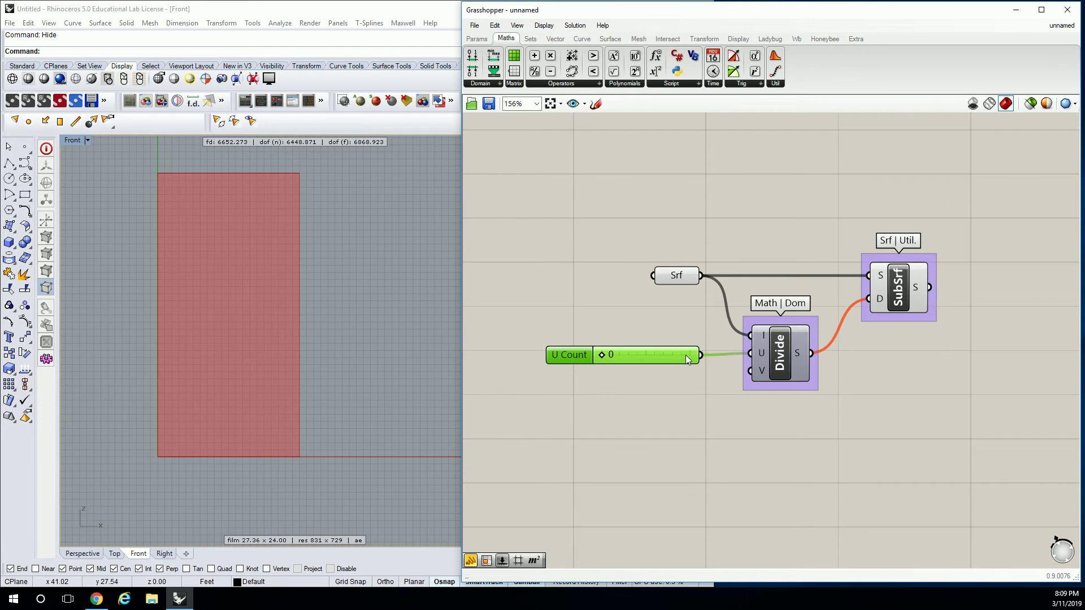
Set the minimum of the U Count slider to 1.
double_click(561, 354)
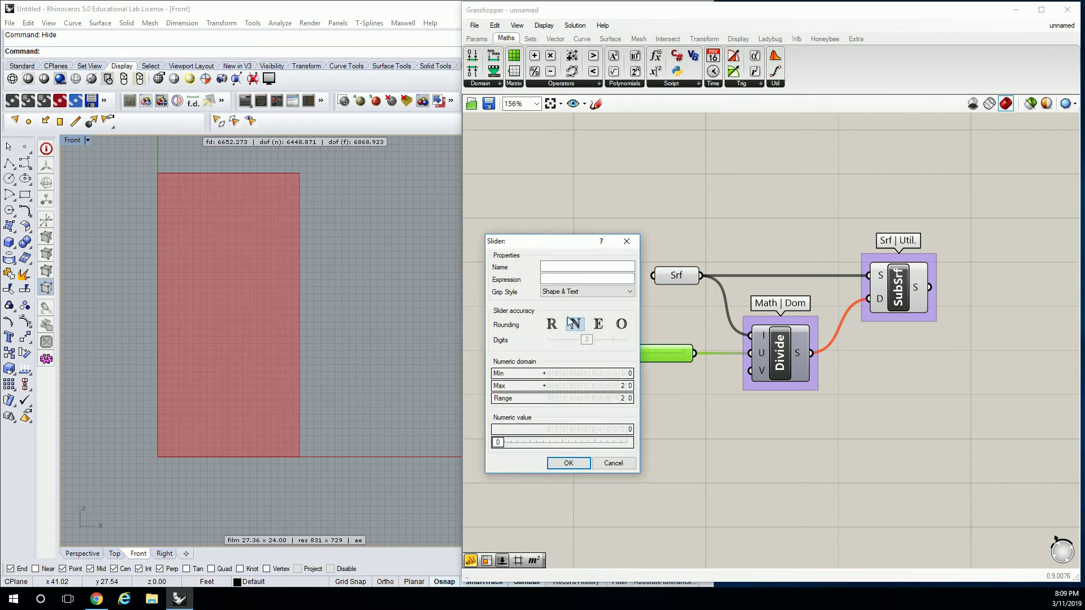
scroll(629, 374, up, 1)
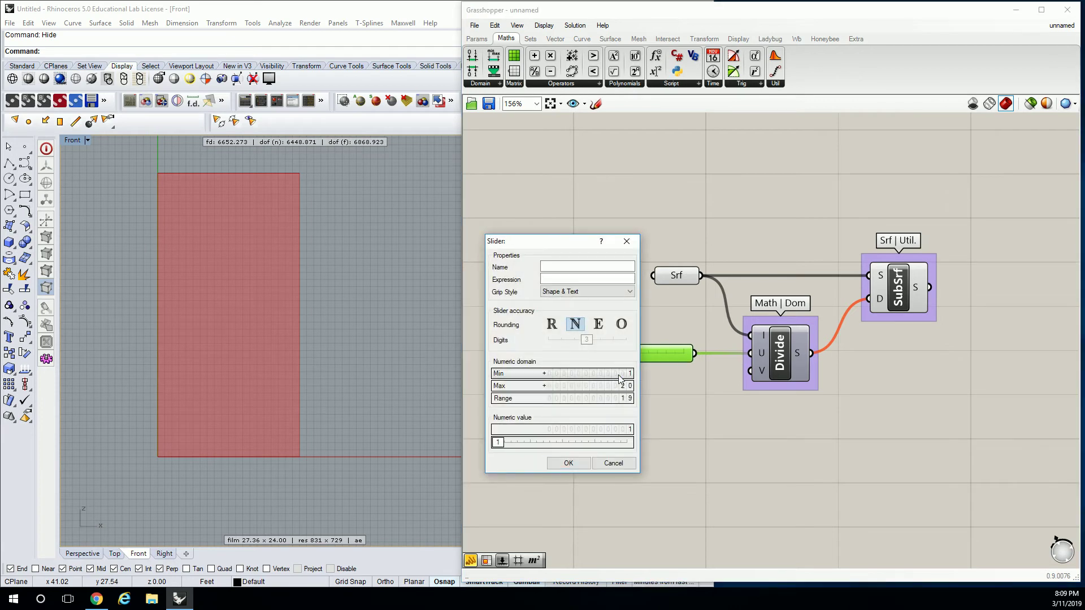
click(568, 462)
Duplicate the U Count slider, place the copy directly below it, and connect the copy to Divide's V input.
key(ctrl+c)
key(ctrl+v)
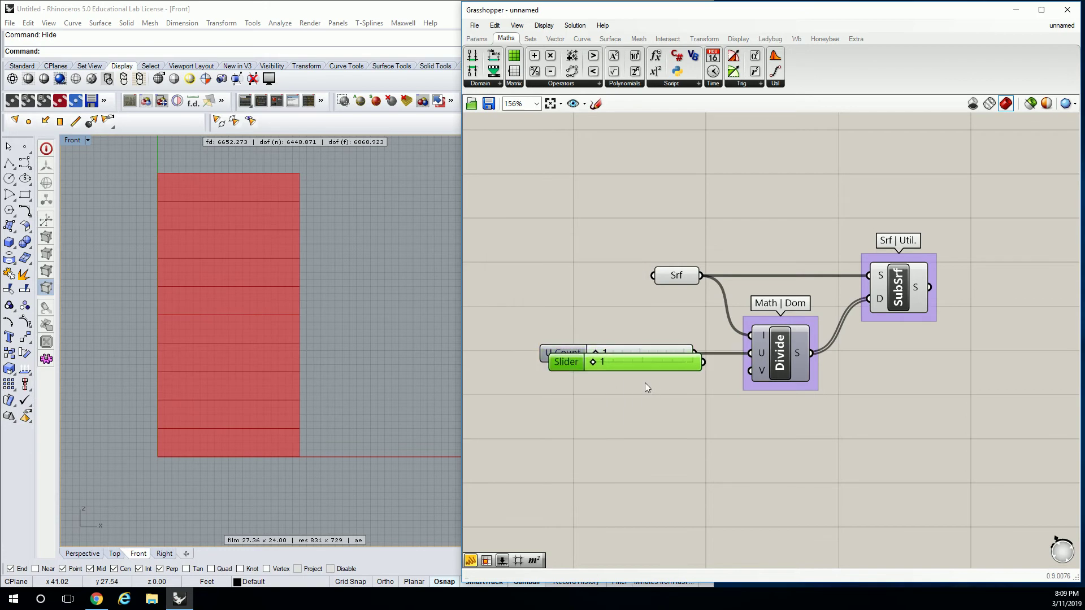
drag(660, 354, 656, 381)
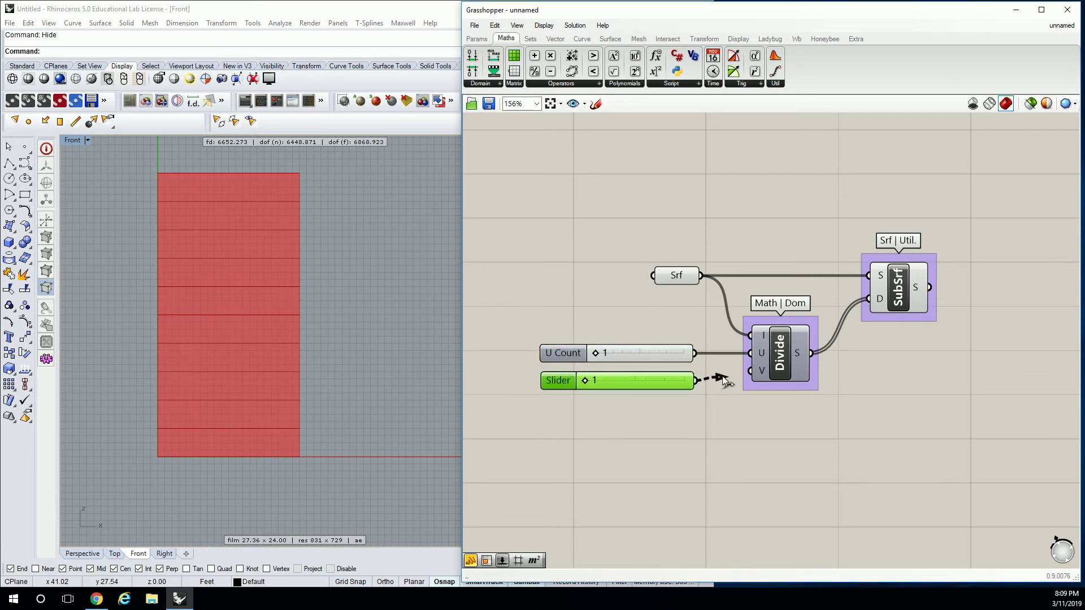
drag(725, 380, 750, 371)
right_drag(681, 387, 694, 379)
click(647, 384)
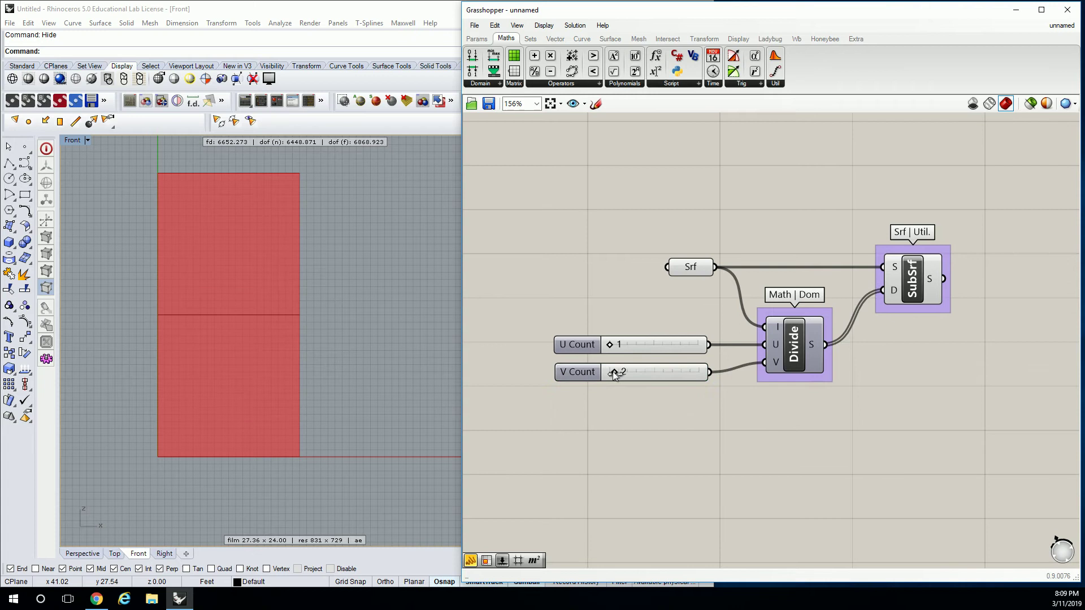
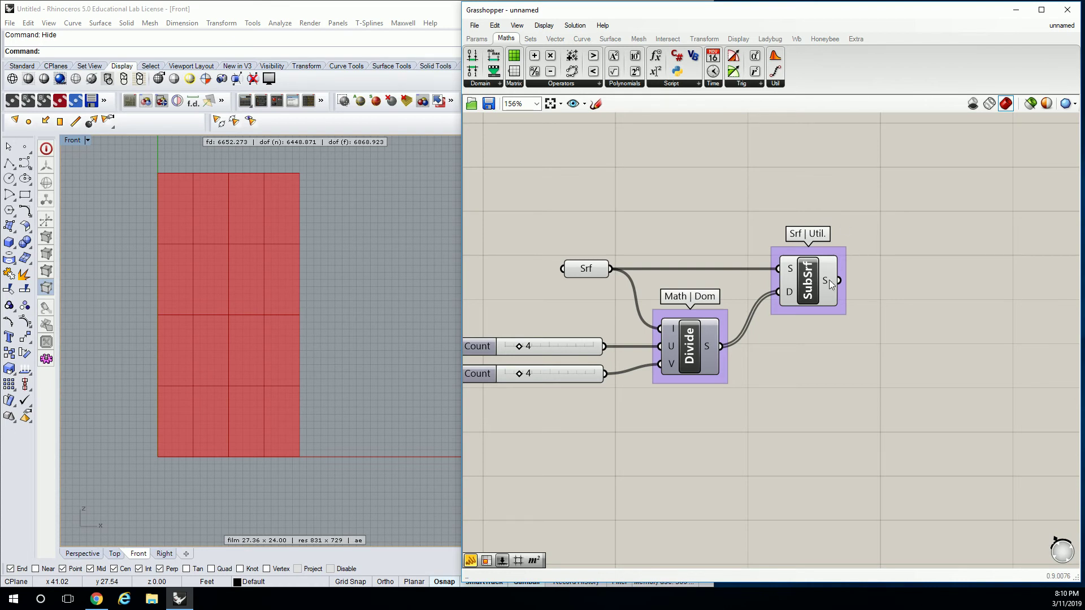
Inspect the data in the SubSrf component's S output.
click(829, 280)
click(803, 199)
right_drag(827, 281, 726, 283)
mouse_move(726, 284)
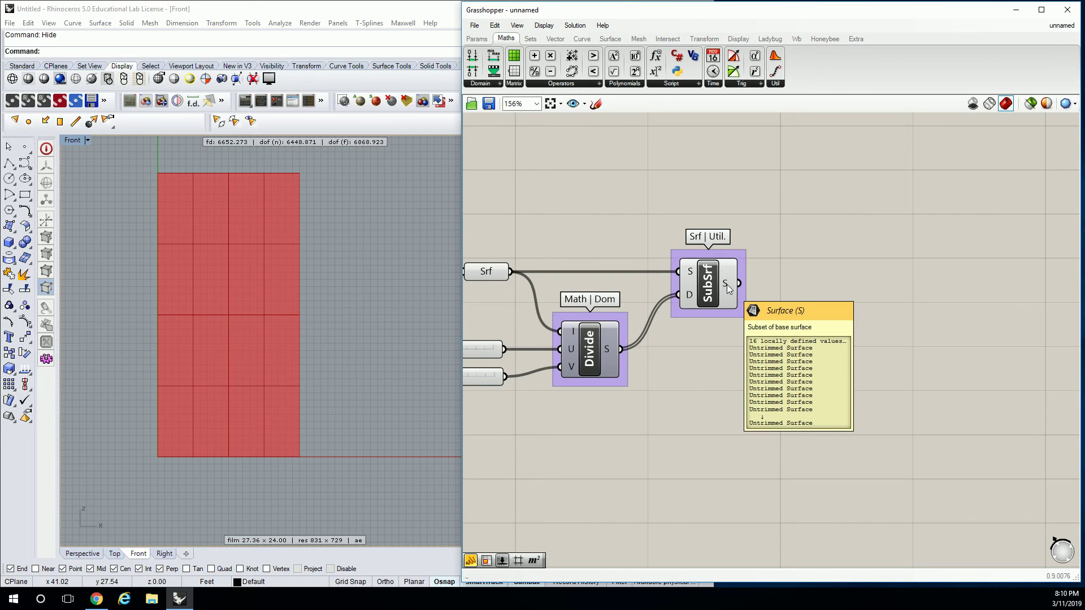
Place a Construct Domain² component with U0, U1, V0 and V1 inputs to the lower right of SubSrf.
right_drag(755, 179, 710, 191)
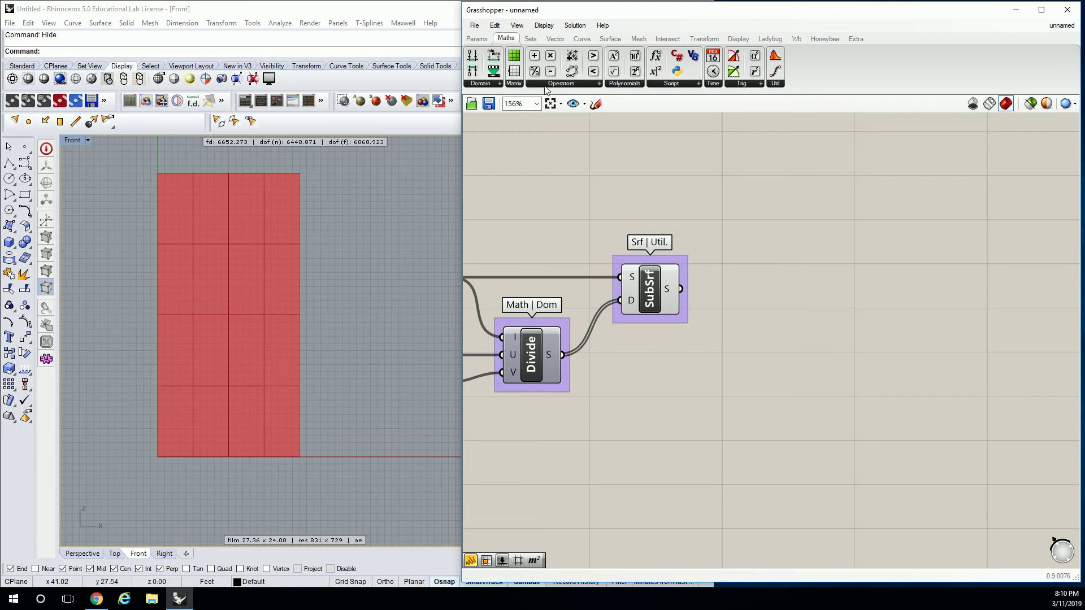
click(498, 83)
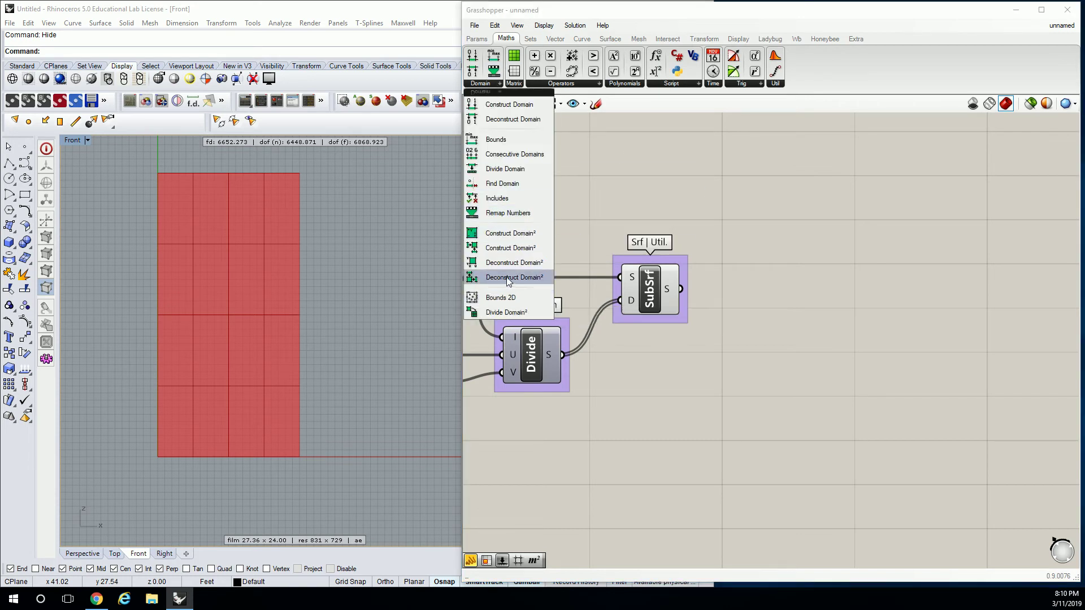
click(520, 234)
click(768, 374)
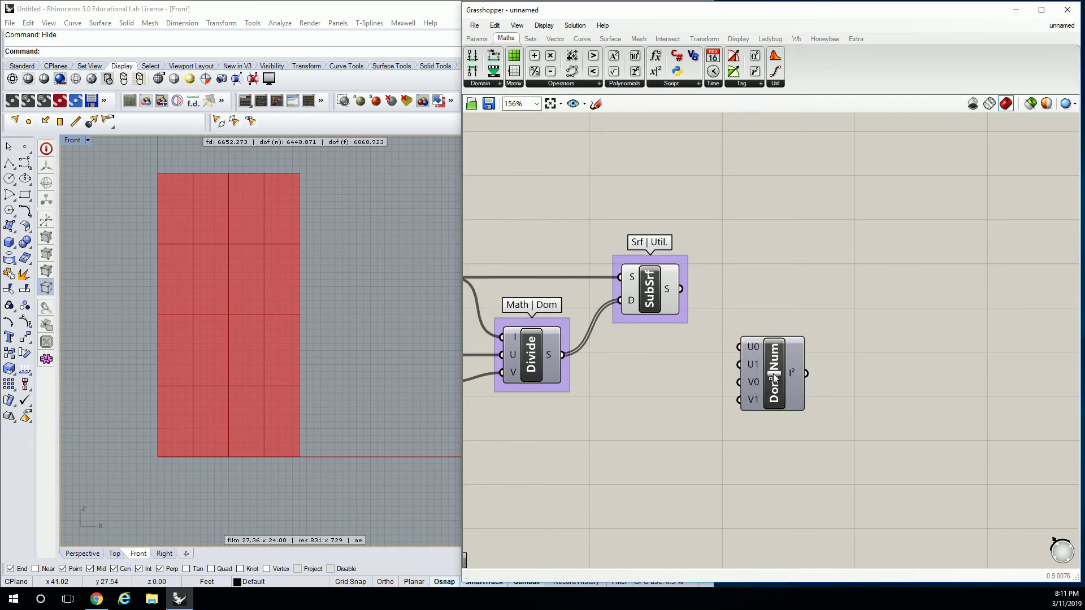
drag(787, 386, 788, 398)
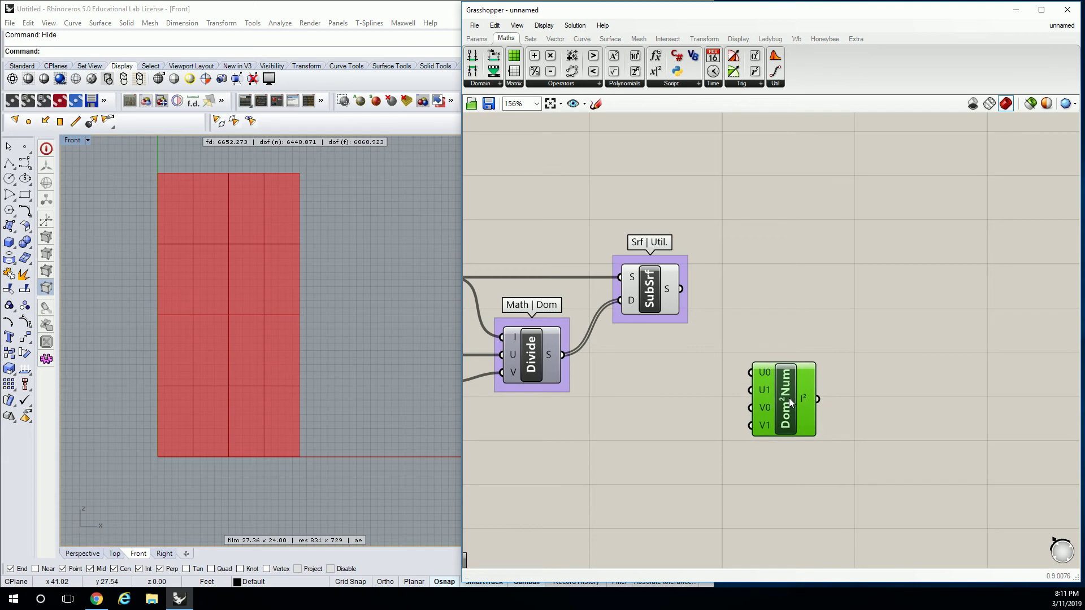
click(788, 312)
right_drag(804, 314, 757, 309)
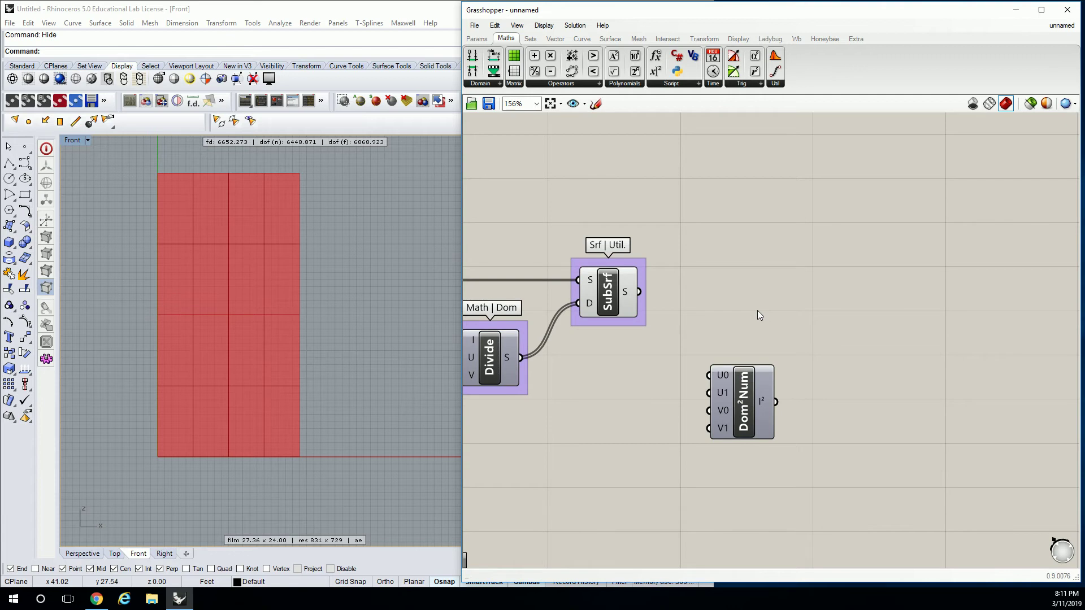
Group the Dom²Num component and label the group "Math | Dom".
click(747, 396)
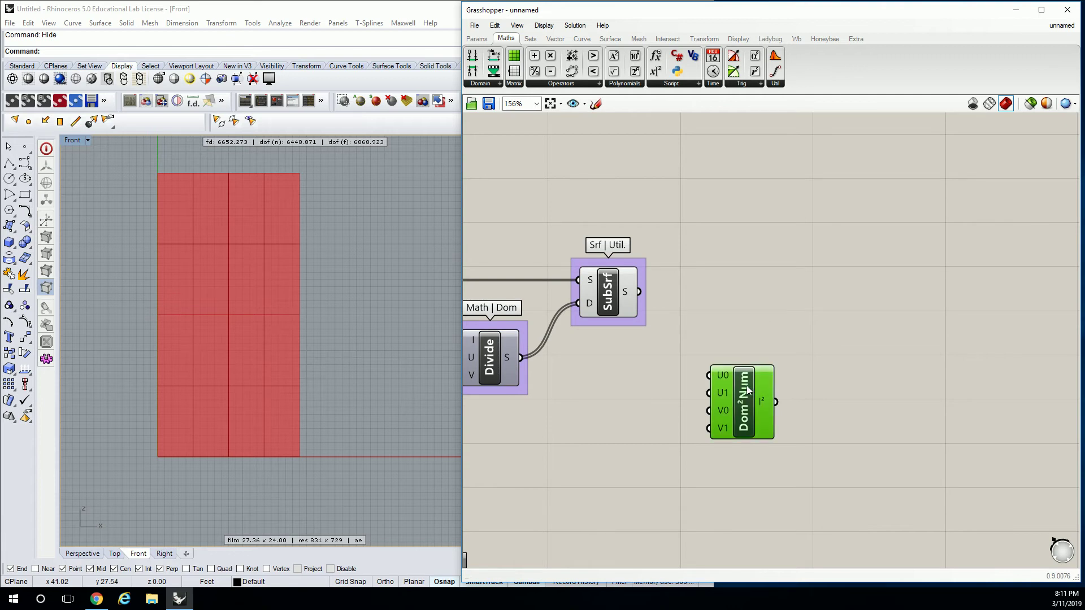
key(ctrl+g)
click(751, 361)
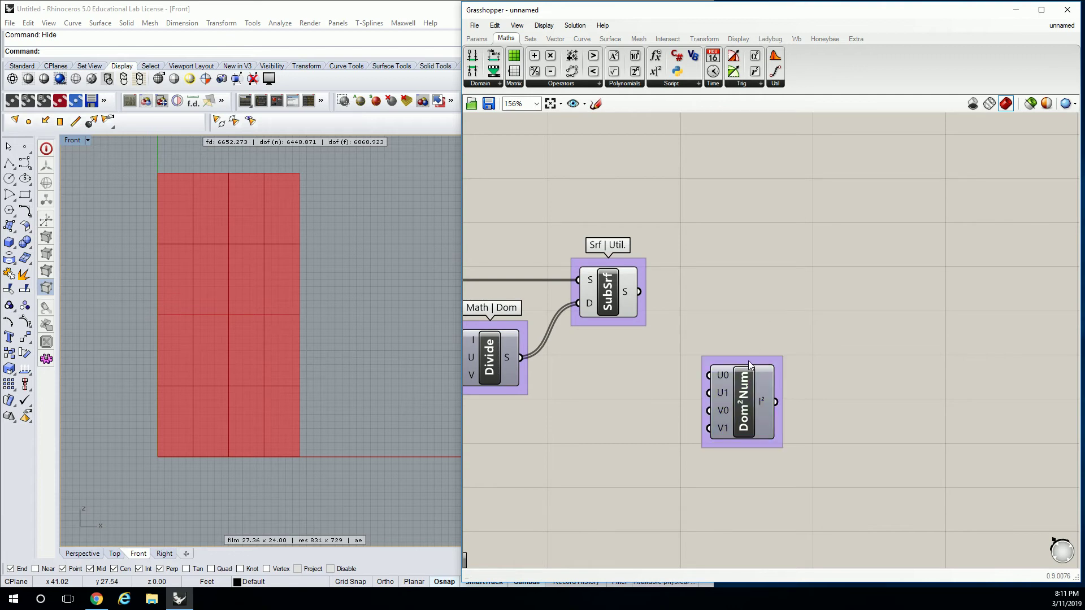
right_click(749, 361)
text(Math | Dom)
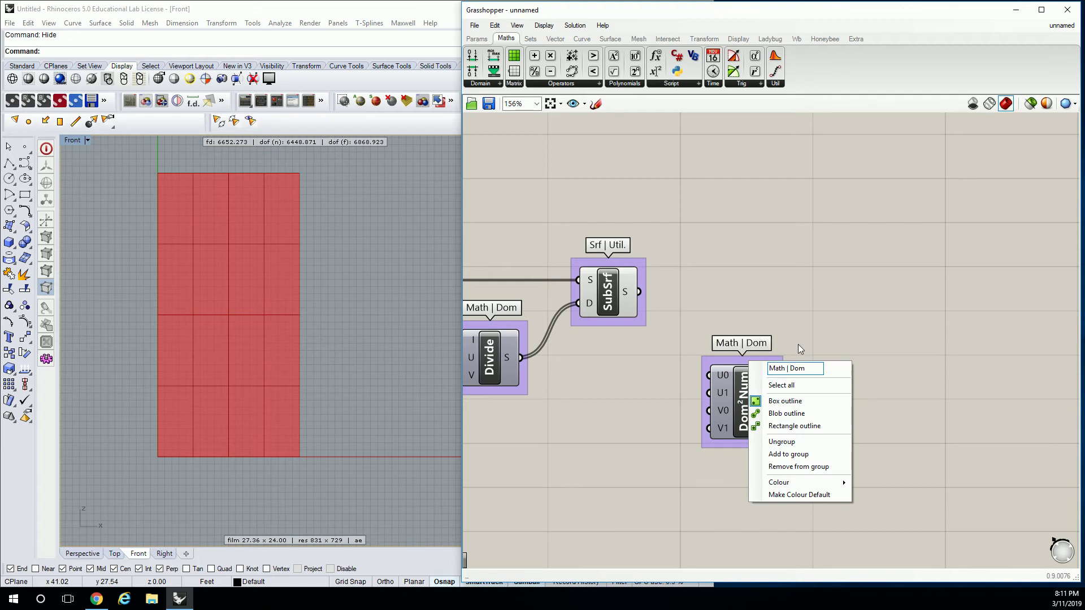
key(Return)
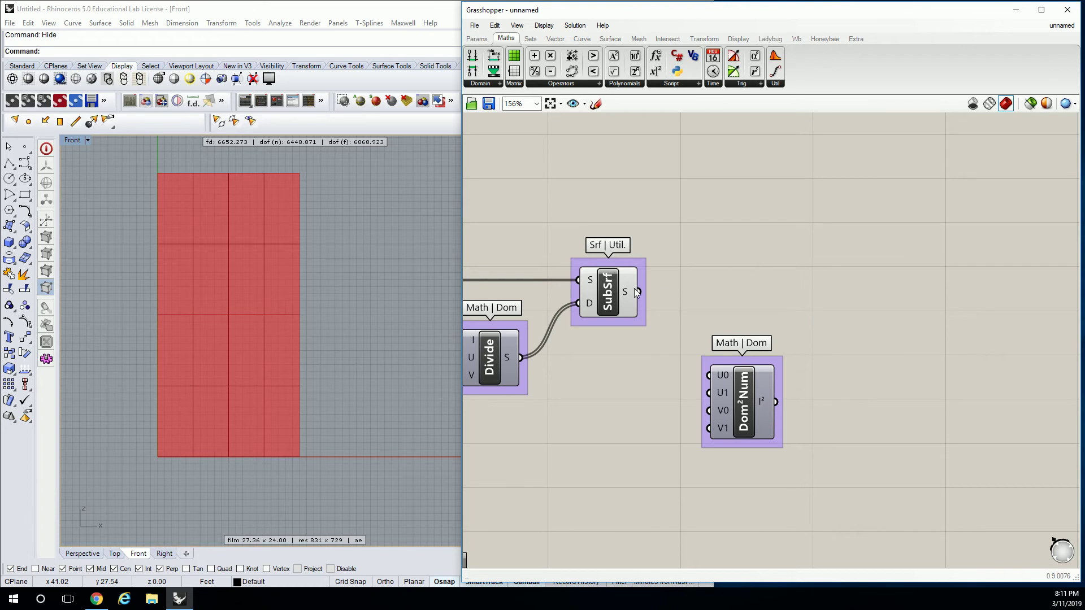
Place a second Isotrim component to the upper right of the Dom²Num component.
mouse_move(631, 289)
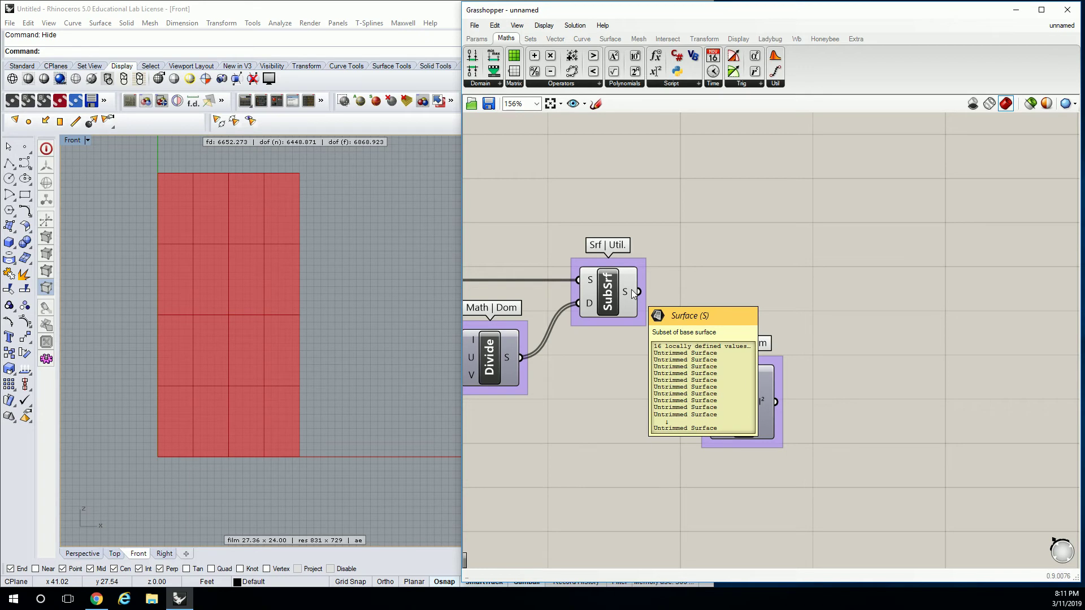
click(609, 39)
click(711, 84)
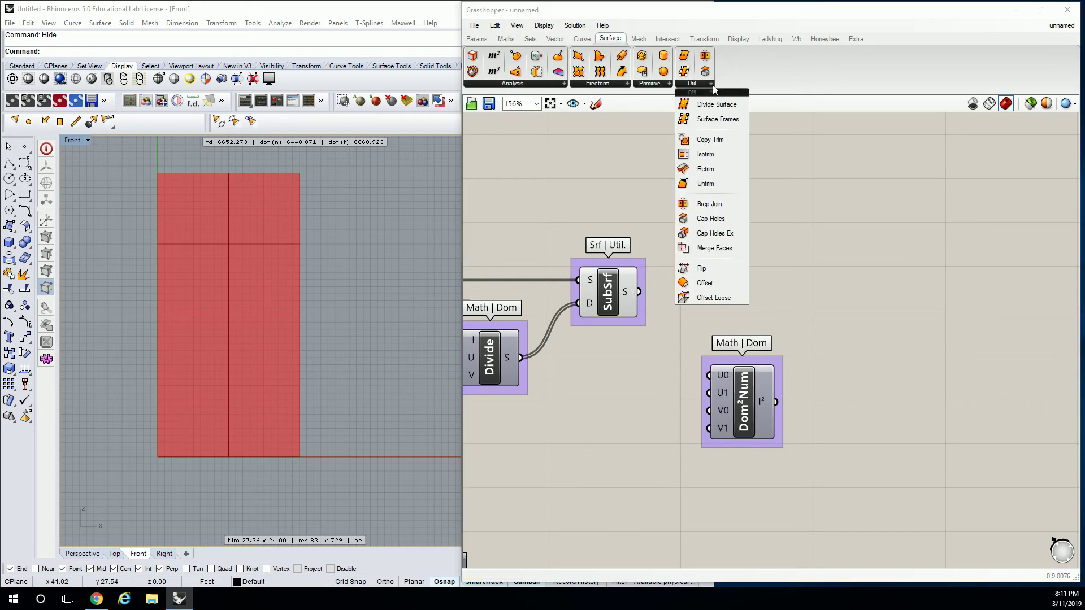
click(712, 181)
click(860, 305)
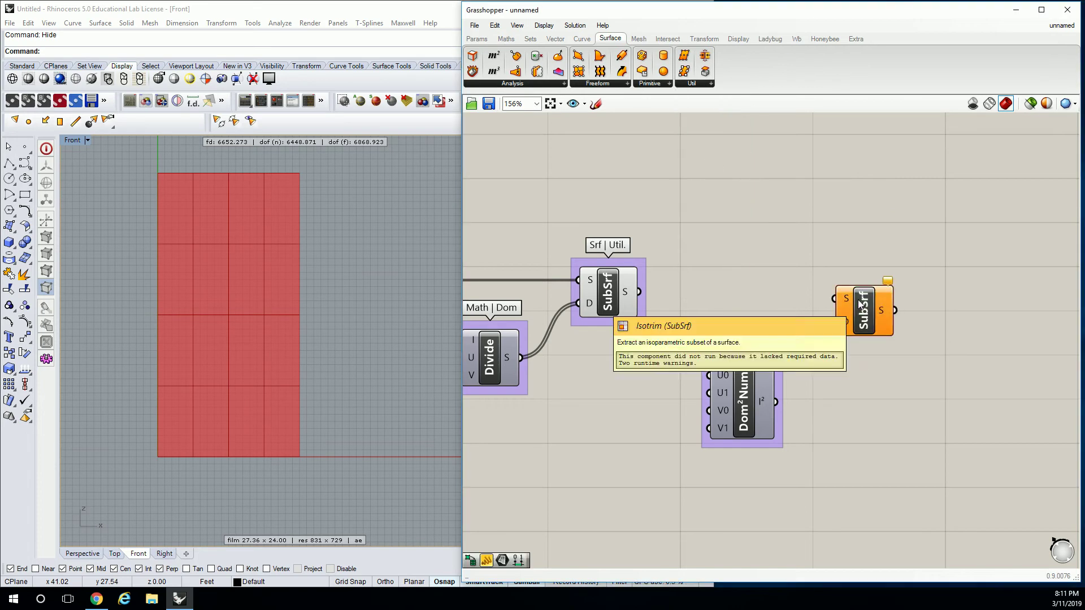
Group the second SubSrf component, line it up with the first one, and label the group "Srf | Util.".
click(860, 305)
click(862, 264)
drag(864, 304, 865, 281)
right_click(867, 262)
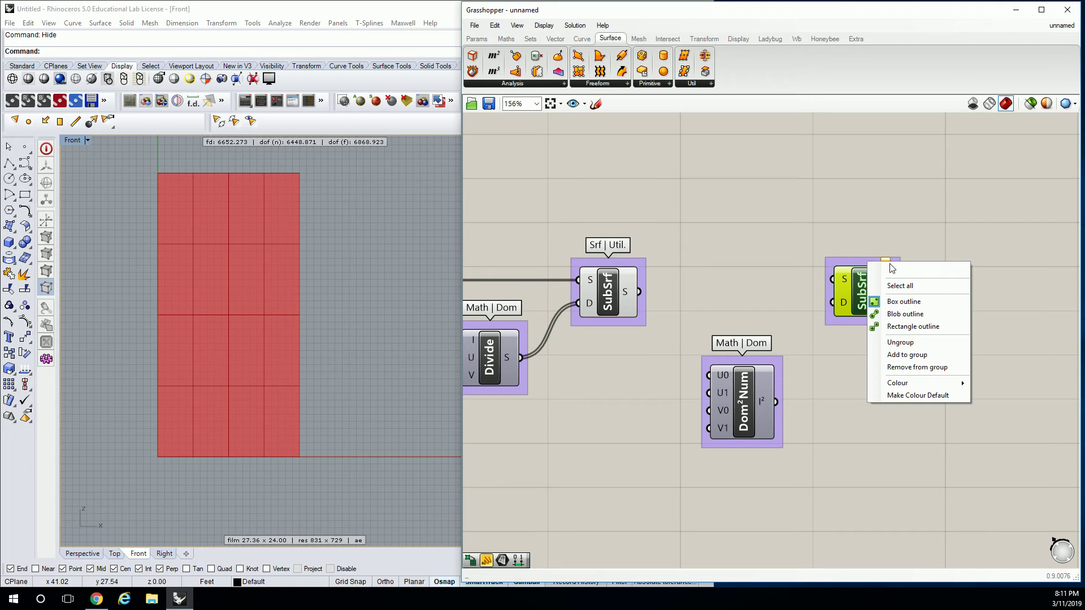
text(Sr)
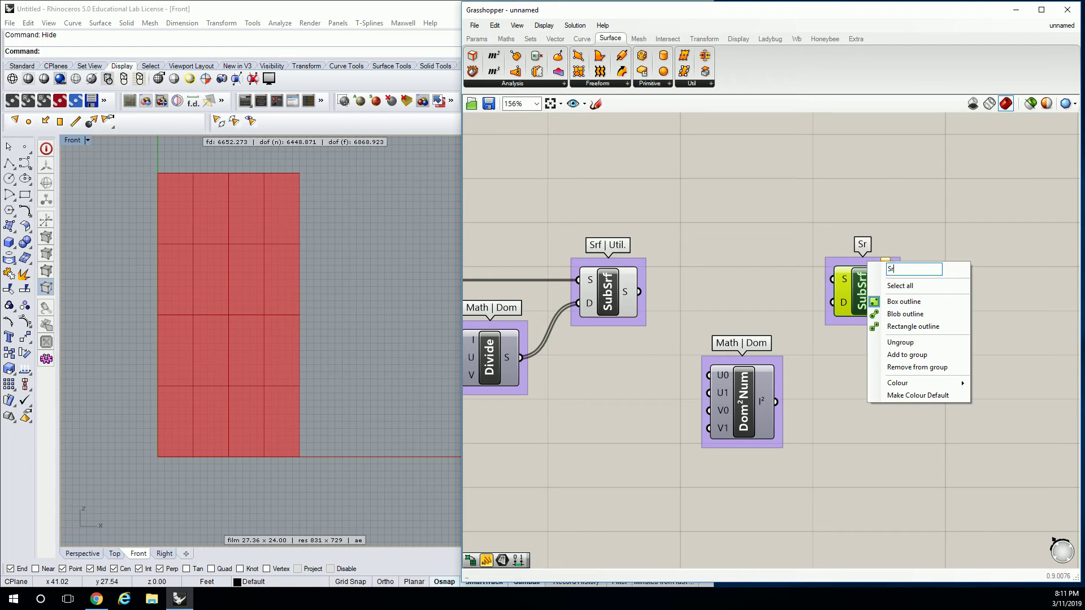
text(f | Util.)
click(789, 293)
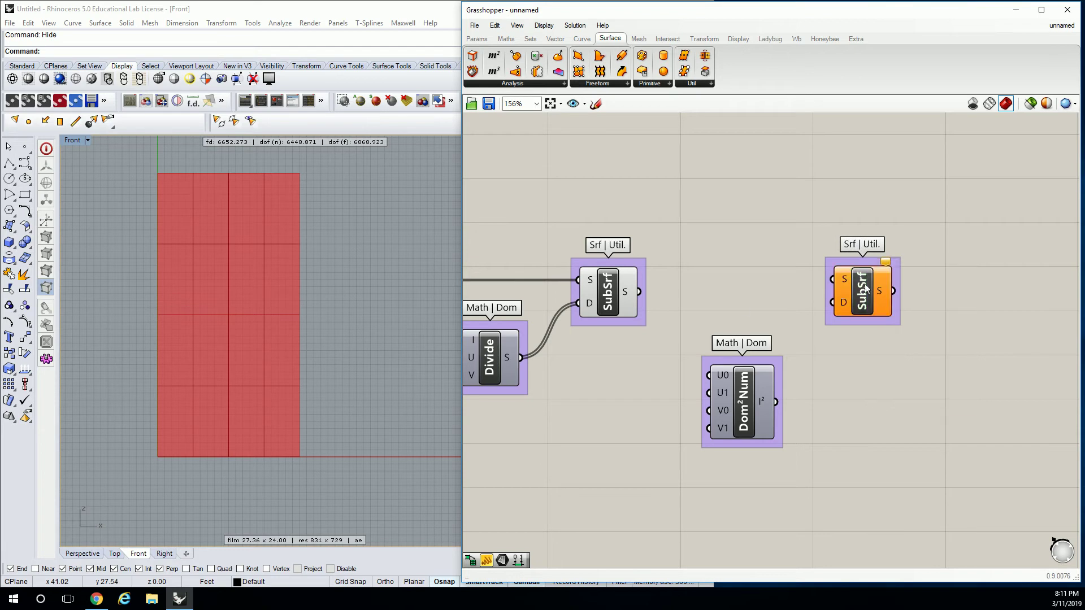
Connect the first SubSrf's S output to the second SubSrf's S input, and wire Dom²Num's I² output to its D input.
drag(871, 286, 870, 297)
drag(639, 291, 830, 289)
right_drag(639, 317, 768, 311)
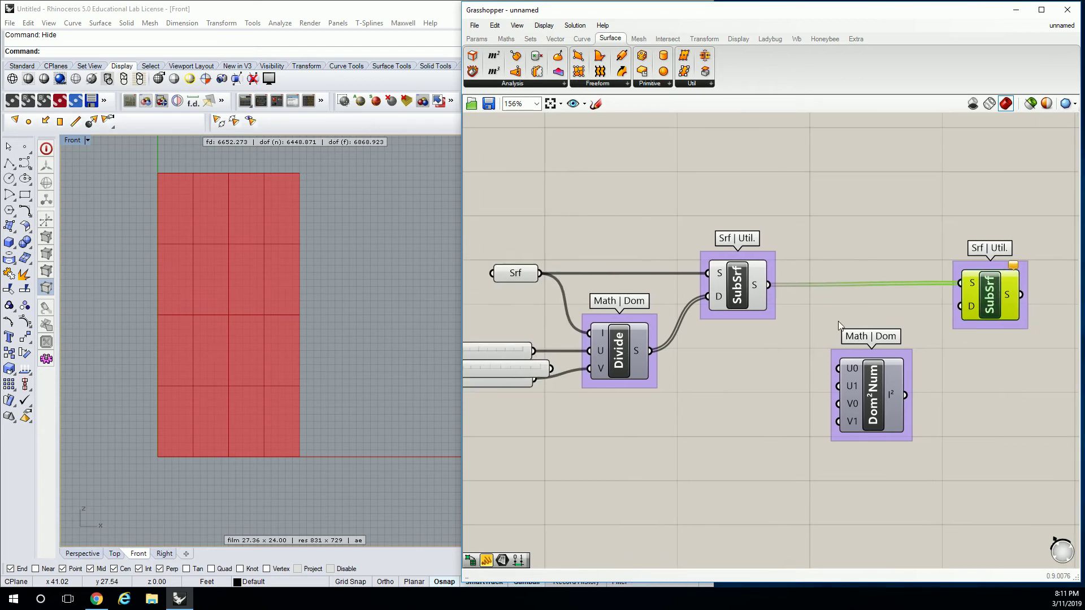
drag(906, 395, 989, 300)
click(934, 264)
right_drag(934, 265, 888, 251)
click(831, 378)
Widen the Grasshopper window and delete the stray extra slider overlapping the V Count slider.
drag(462, 283, 384, 283)
click(417, 360)
drag(417, 359, 575, 411)
right_drag(564, 369, 694, 326)
key(Delete)
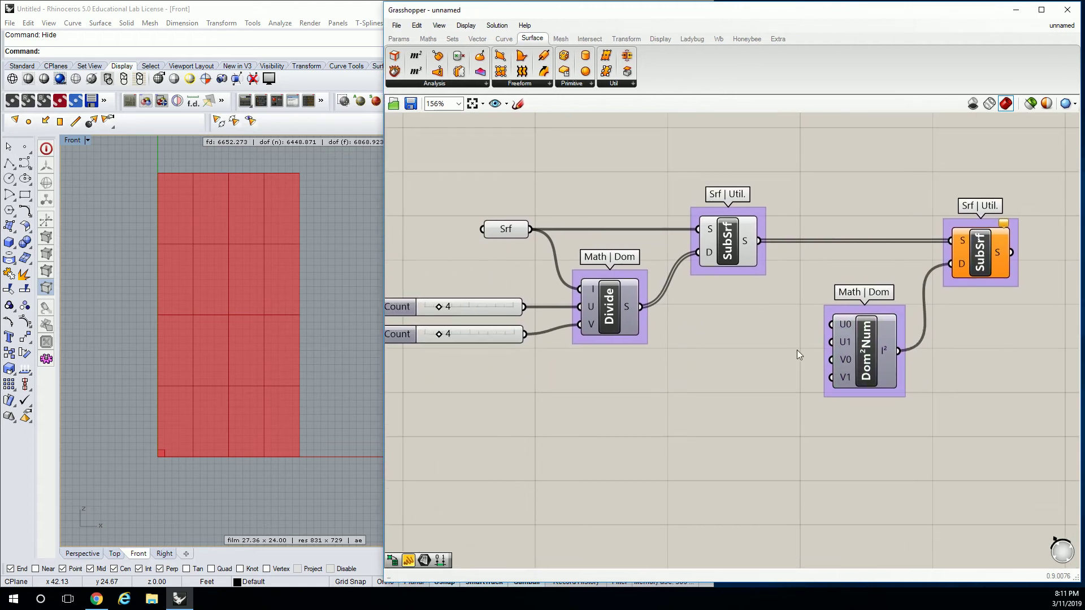
right_drag(788, 354, 774, 364)
Compare the two SubSrf components' surface outputs and examine the second one's result up close at the panel grid's corner in Rhino.
mouse_move(977, 270)
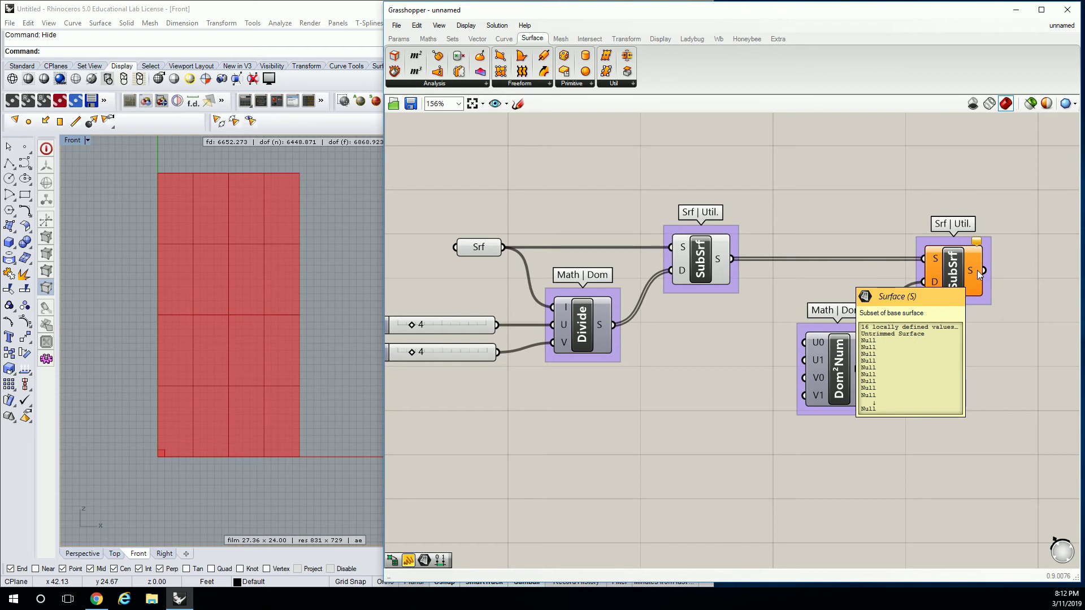
mouse_move(935, 261)
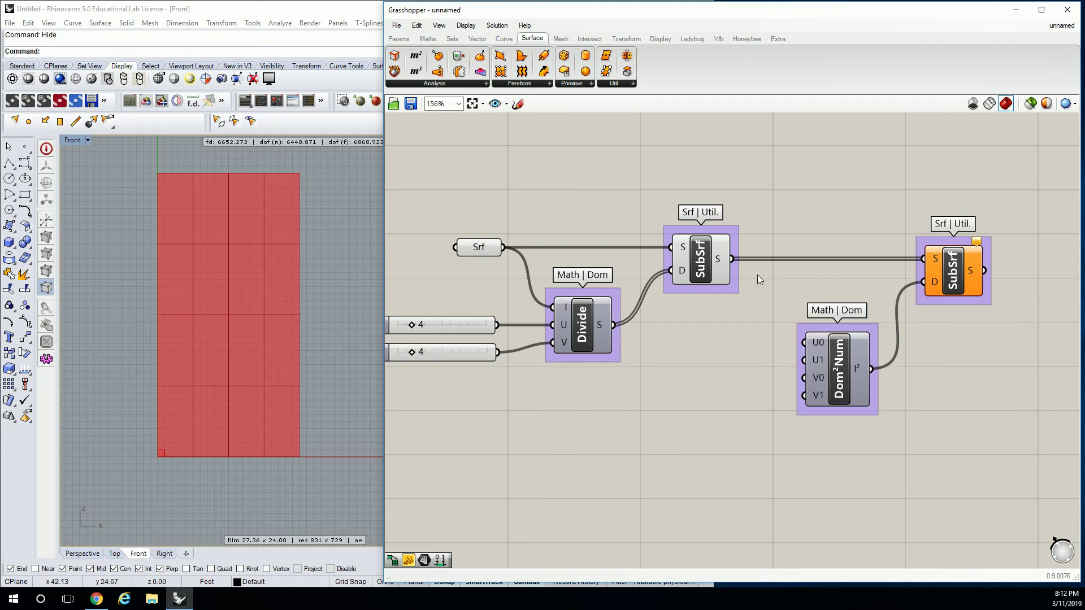
mouse_move(720, 259)
scroll(193, 417, up, 3)
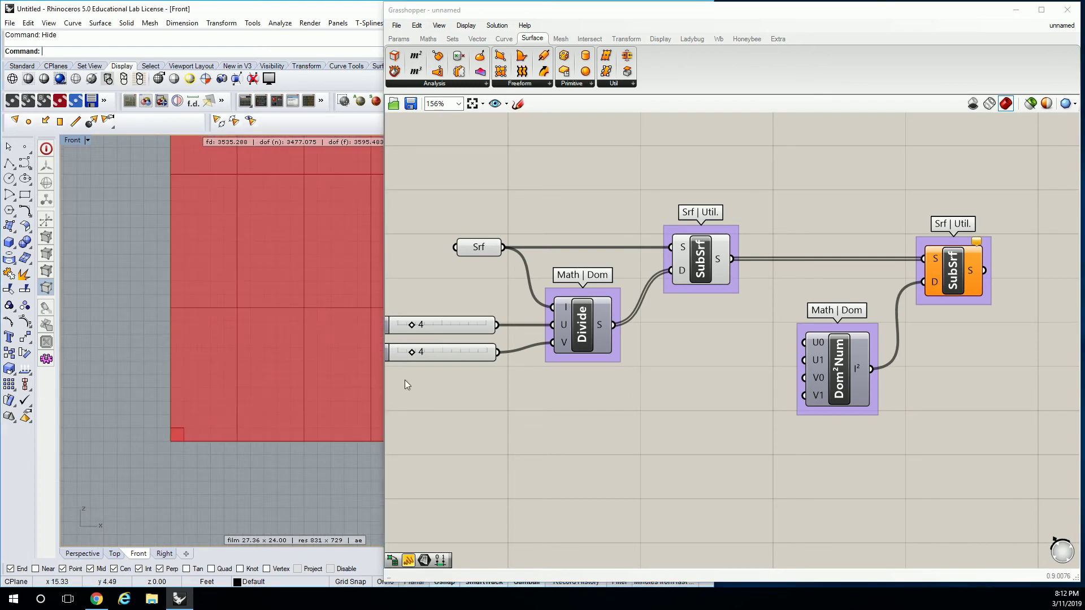
click(960, 273)
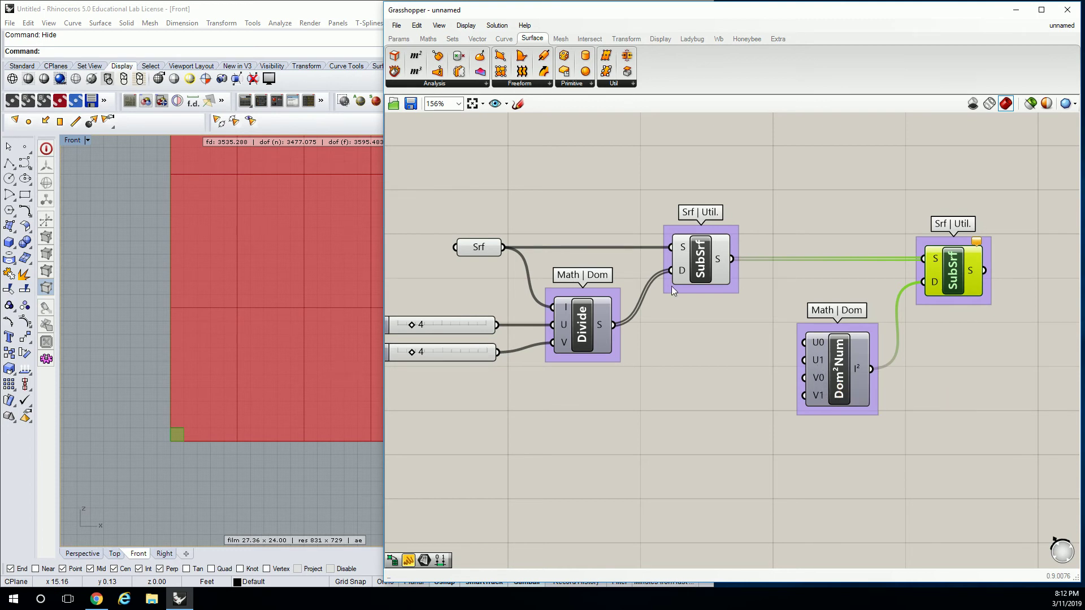
Add an integer number slider ranging from 0 to 250 and wire it to Dom²Num's U1 and V1 inputs.
double_click(665, 389)
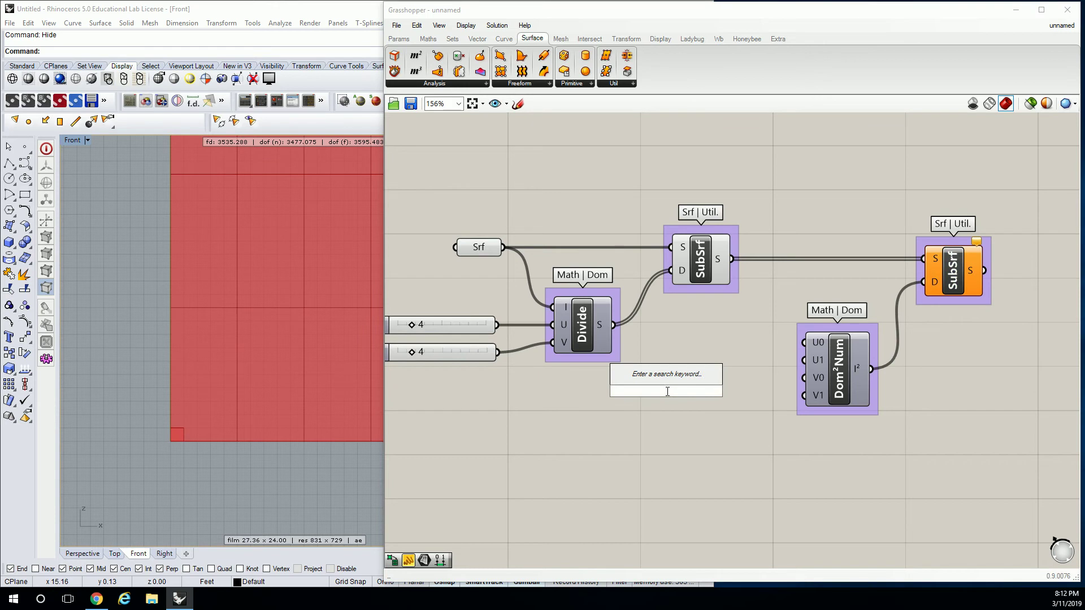
text(0<250)
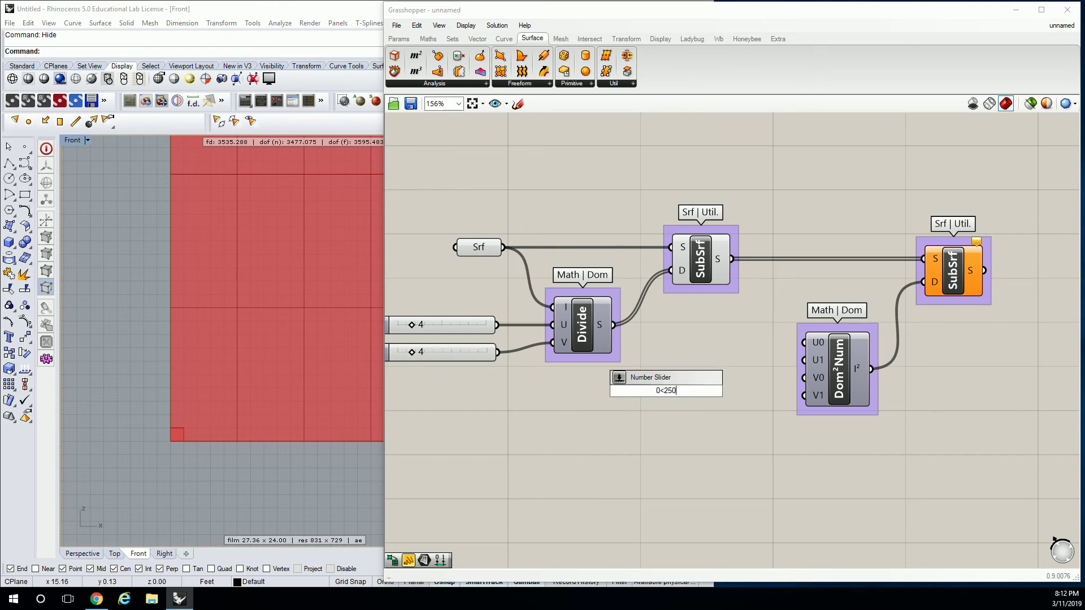
key(Return)
drag(739, 391, 804, 360)
drag(741, 392, 803, 396)
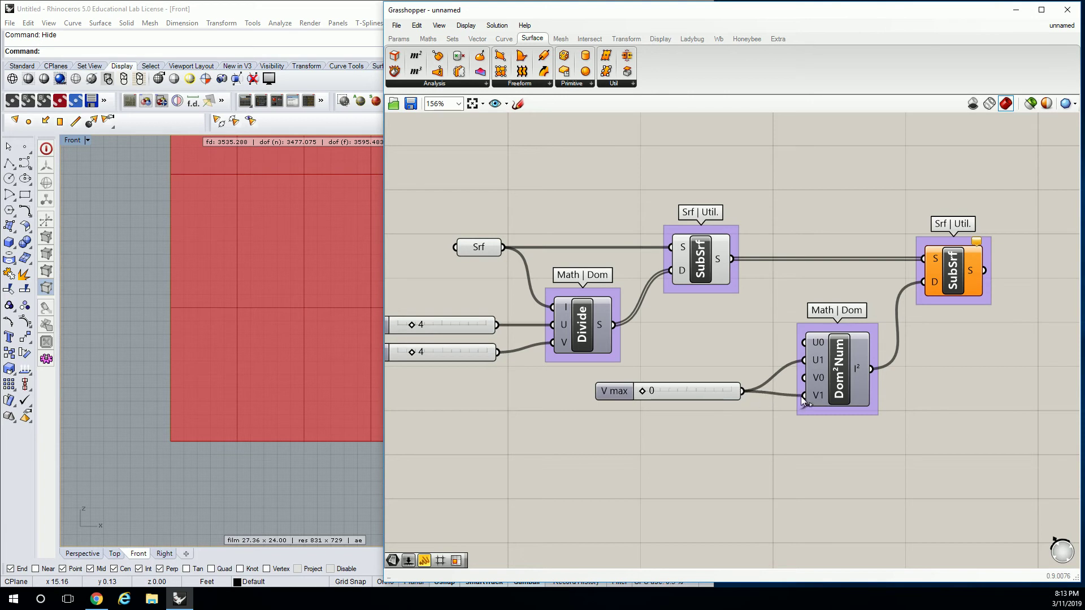
Try the V max slider at 16, 43 and 2 while viewing the whole panel grid in Rhino.
drag(641, 391, 646, 391)
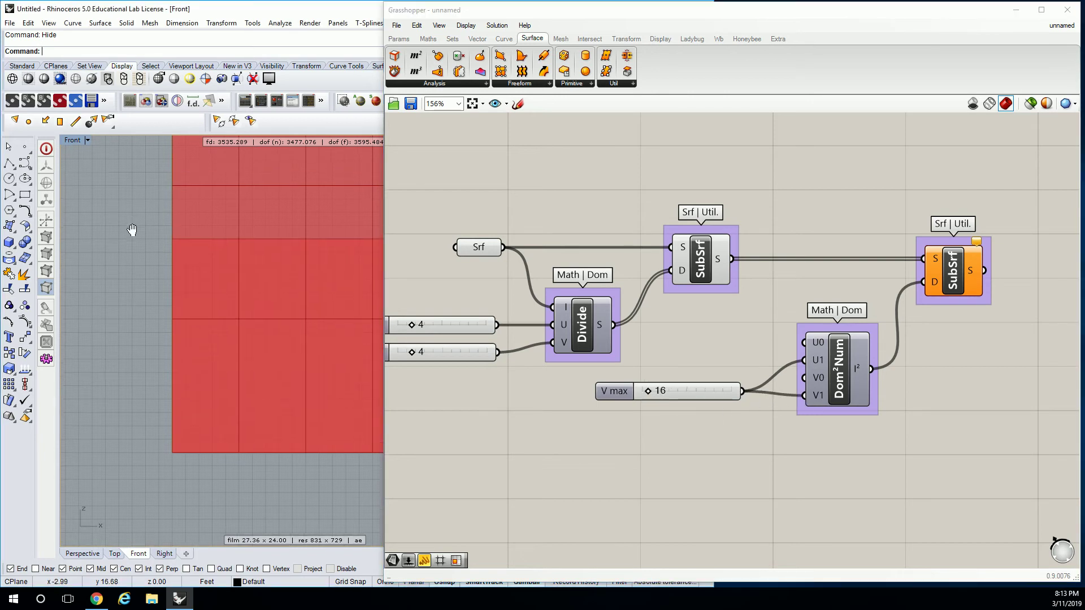
scroll(165, 265, down, 3)
right_drag(223, 263, 199, 298)
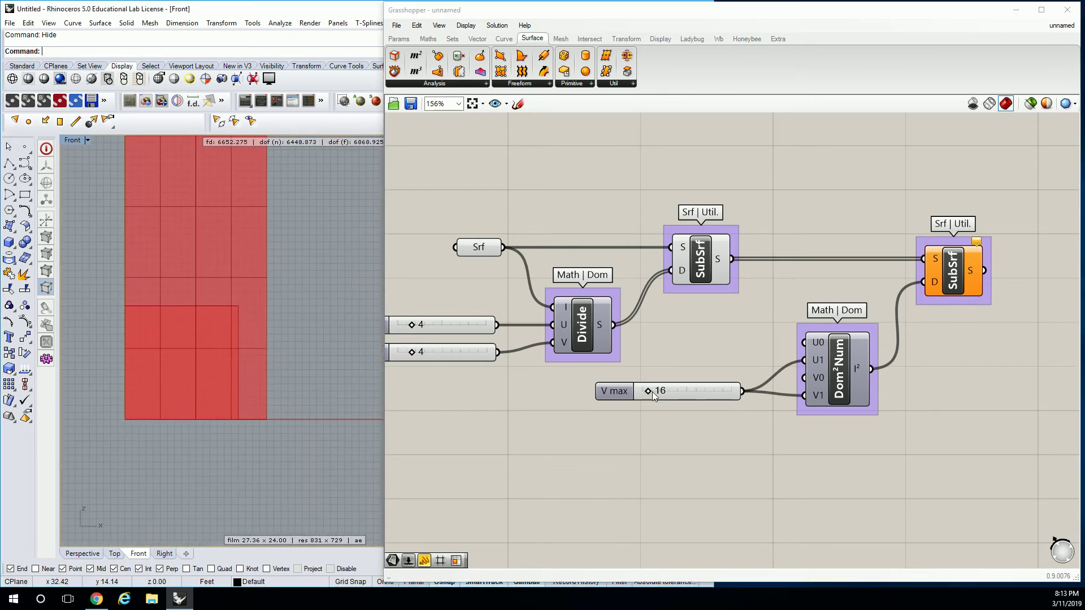
mouse_move(652, 392)
mouse_down()
mouse_move(671, 392)
mouse_move(635, 391)
mouse_move(657, 392)
mouse_up()
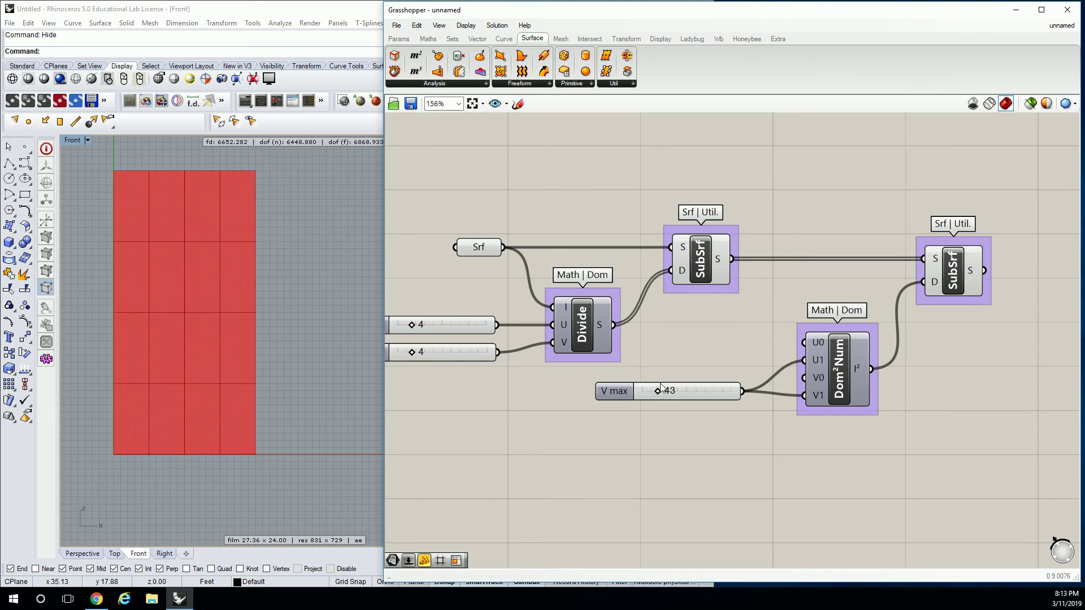
drag(657, 391, 643, 391)
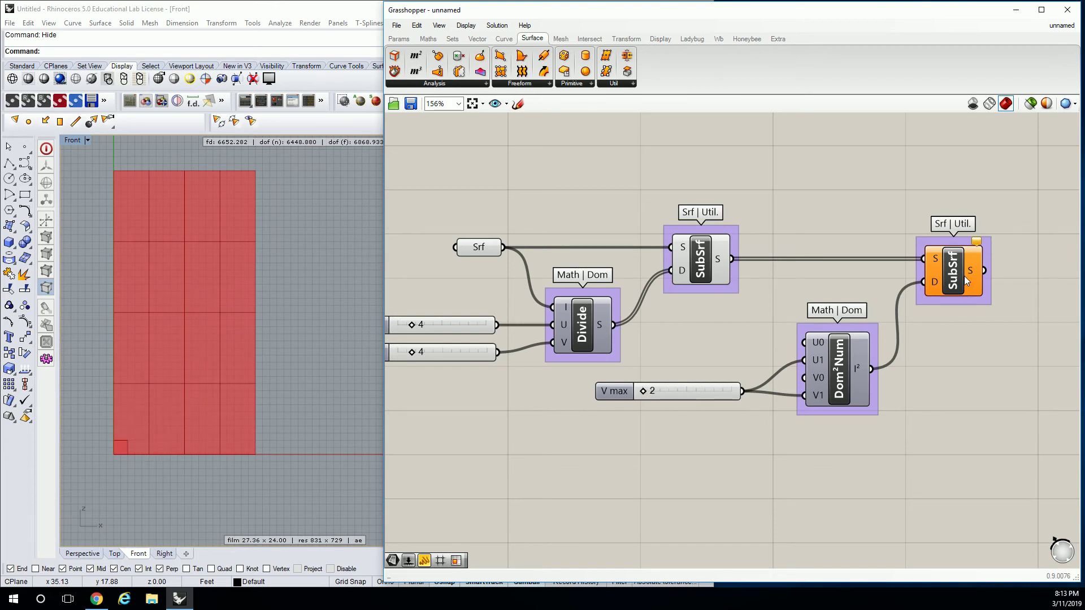
Reparameterize the second SubSrf component's S input.
mouse_move(971, 268)
mouse_move(935, 263)
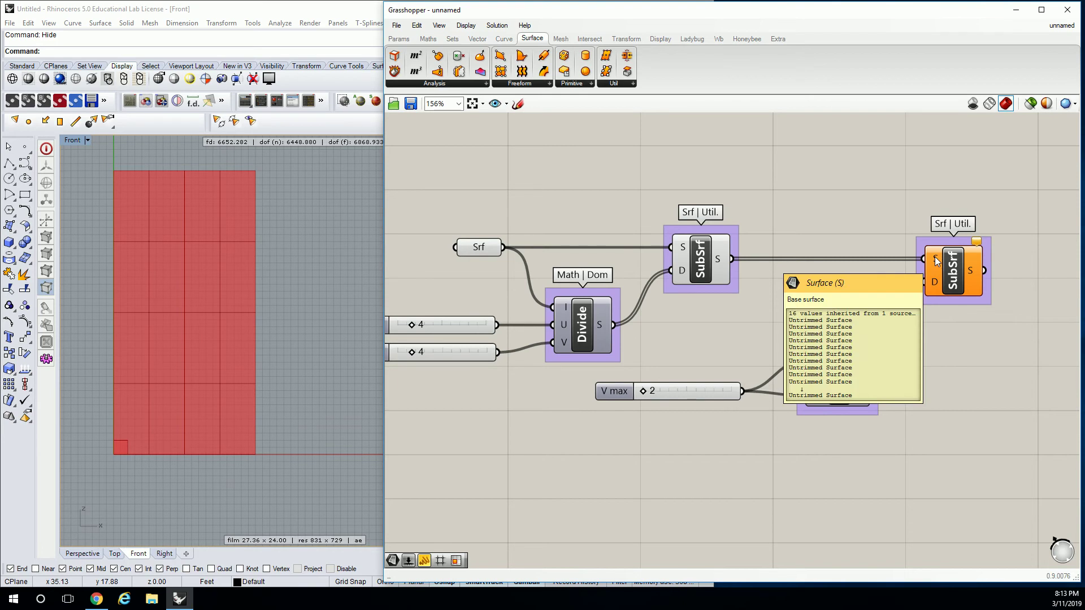
right_click(935, 261)
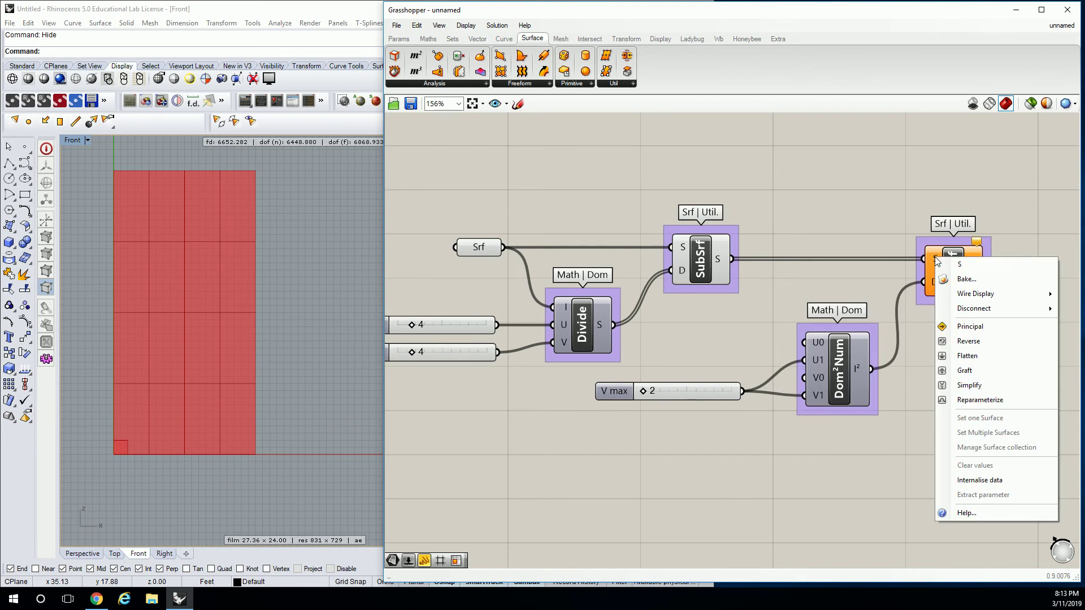
click(975, 400)
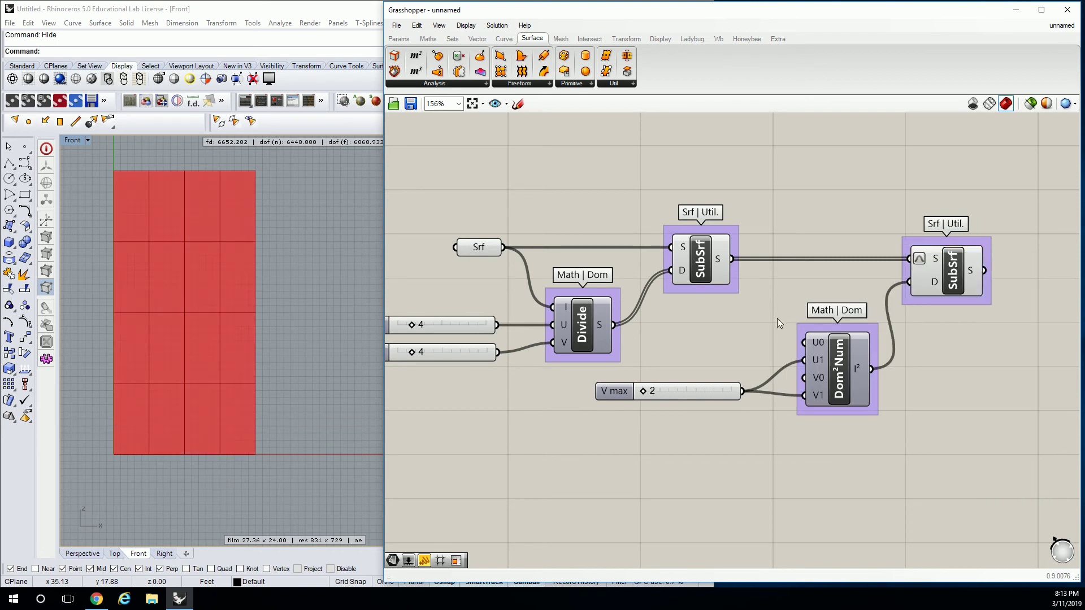
Lower the V max slider to 0, delete it, and highlight the second SubSrf's surfaces in Rhino.
drag(643, 391, 640, 391)
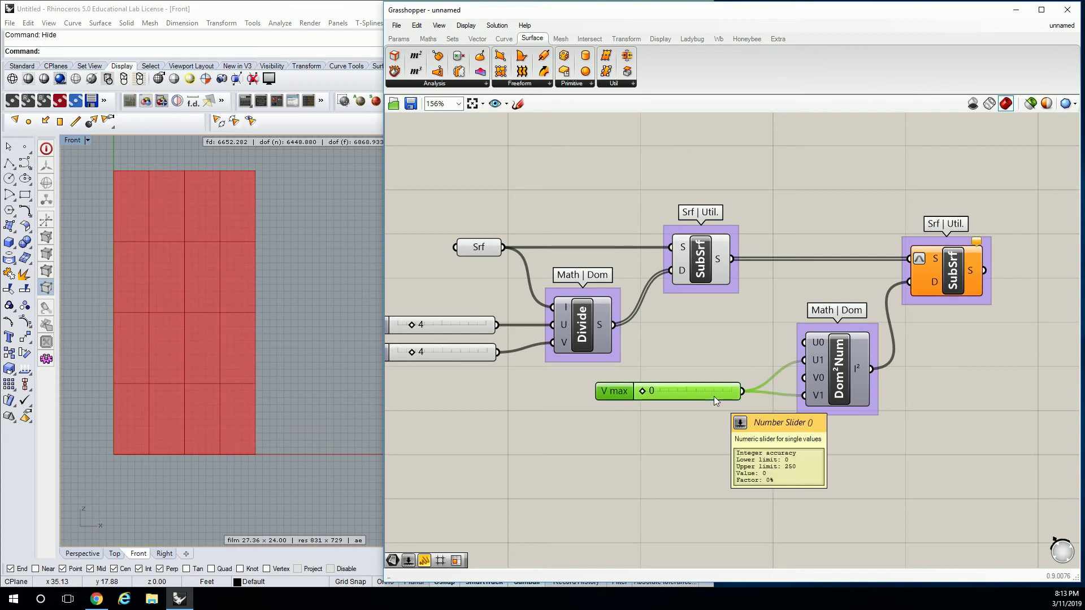
key(Delete)
right_drag(934, 346, 916, 330)
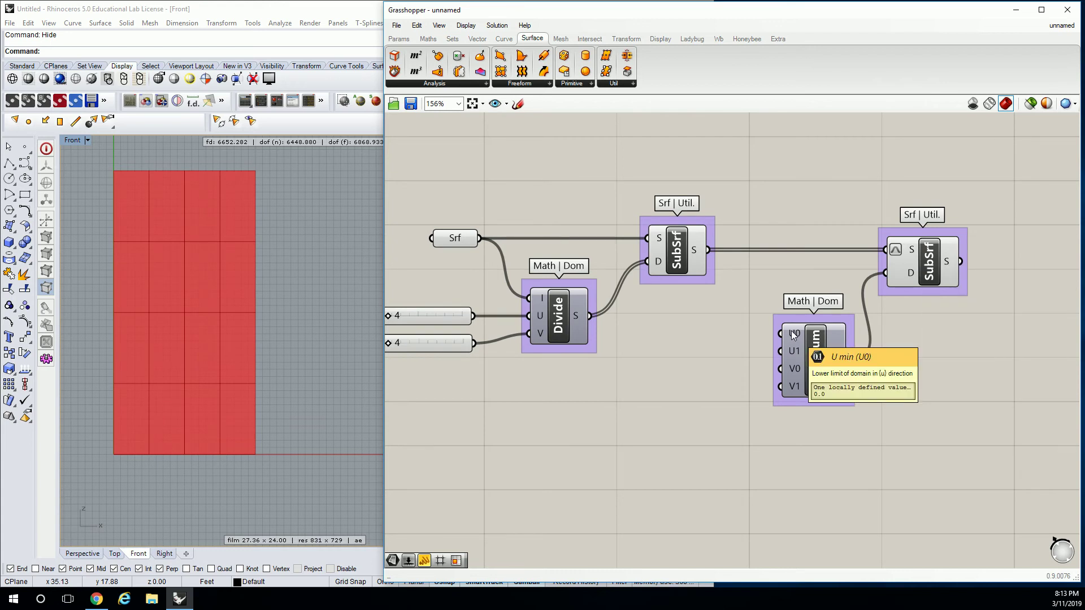
click(933, 260)
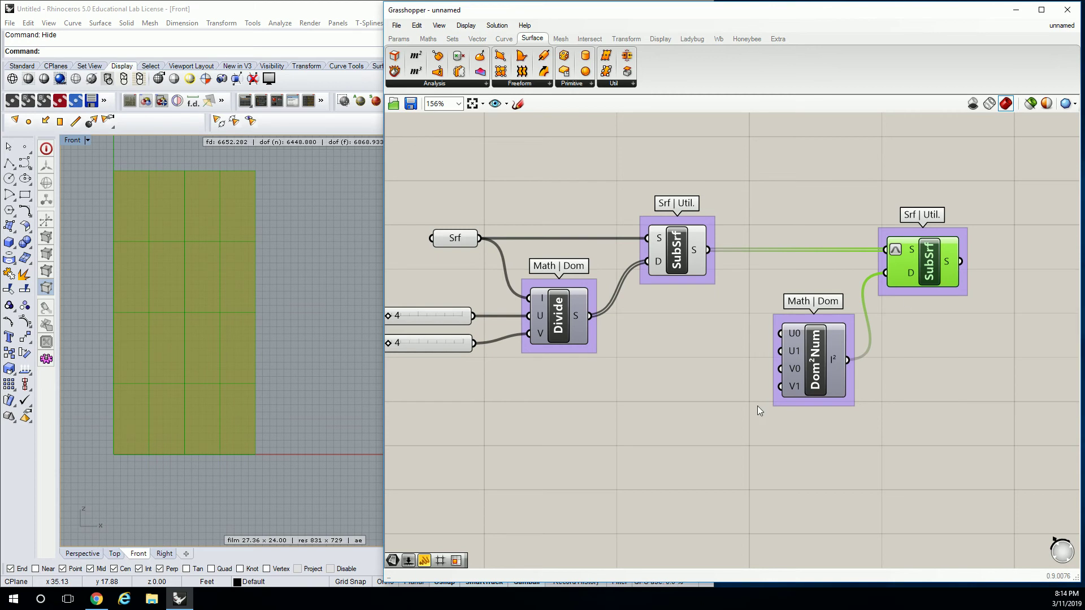
click(713, 389)
Feed Dom²Num's U1 and V1 inputs from a new decimal slider ranging from 0 to 1.00, set to 0.83.
double_click(677, 367)
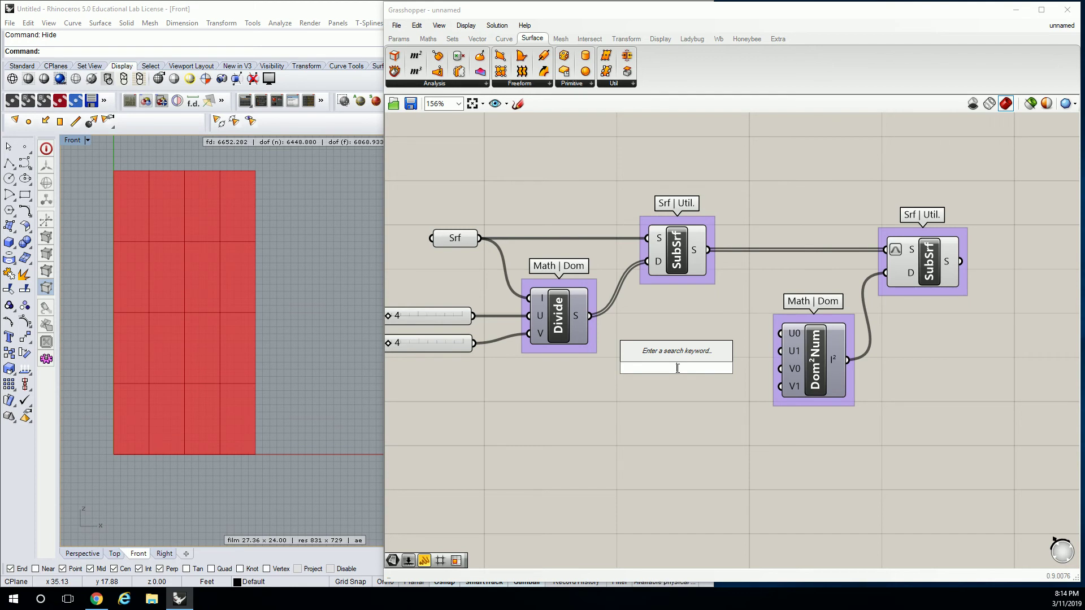
text(0<)
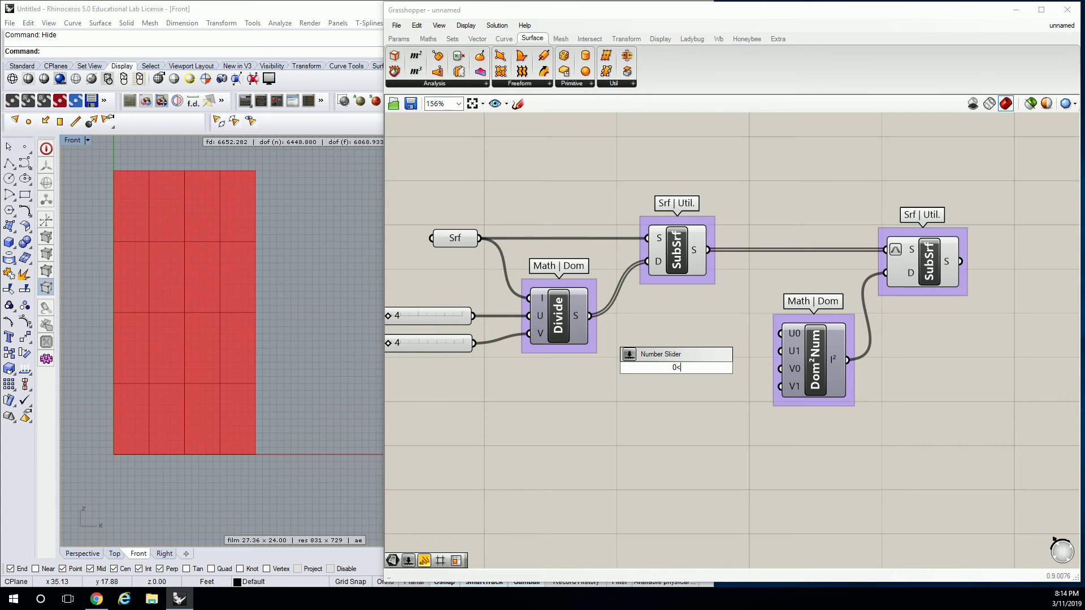
text(1.00)
key(Return)
drag(749, 369, 780, 387)
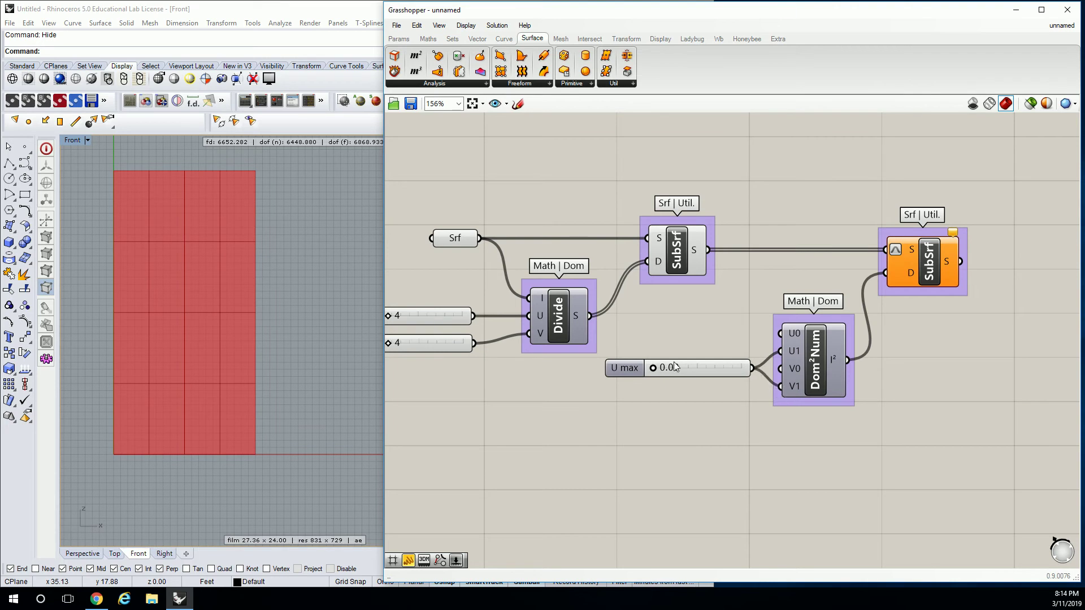
drag(654, 367, 716, 368)
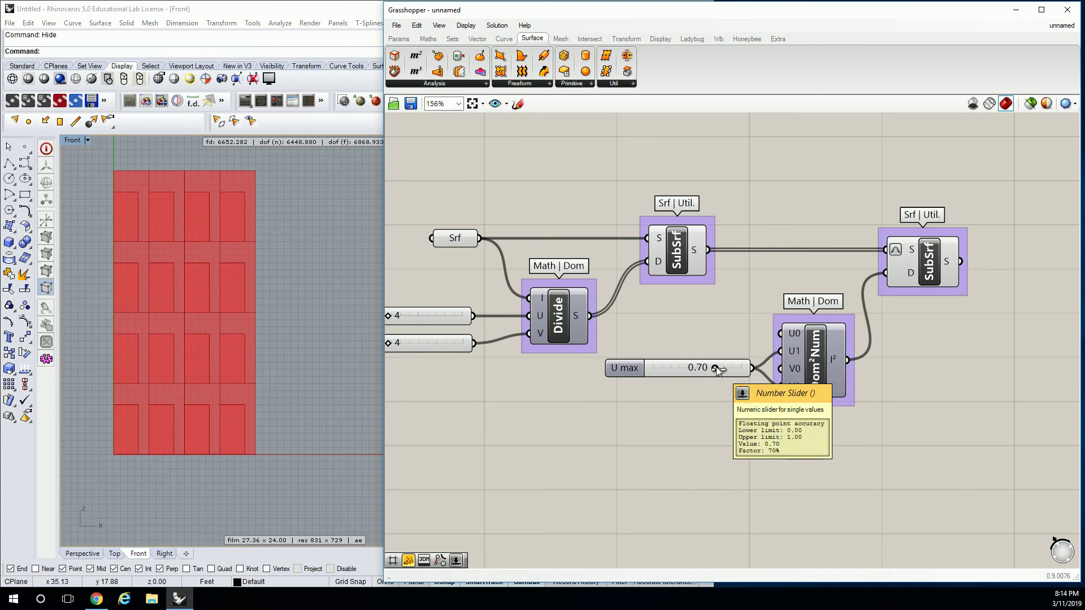
drag(714, 367, 726, 369)
Feed Dom²Num's U0 and V0 inputs from a second 0 to 1.00 slider set to 0.06.
mouse_move(661, 371)
mouse_down()
mouse_move(635, 388)
mouse_move(655, 363)
mouse_move(687, 365)
mouse_move(651, 367)
mouse_up()
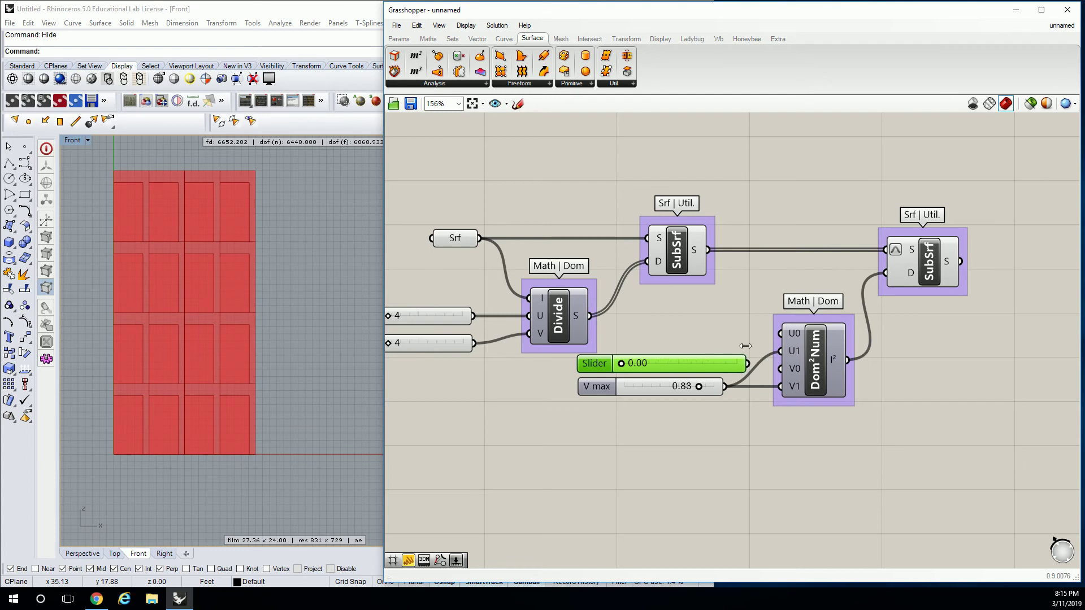
drag(722, 364, 781, 333)
drag(722, 365, 780, 369)
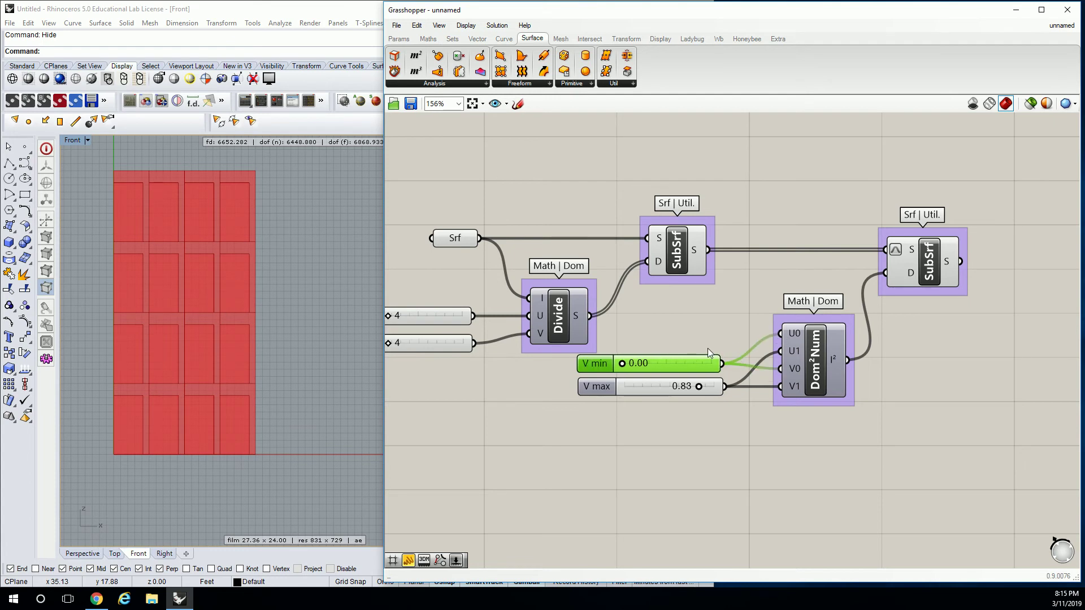
drag(621, 363, 627, 368)
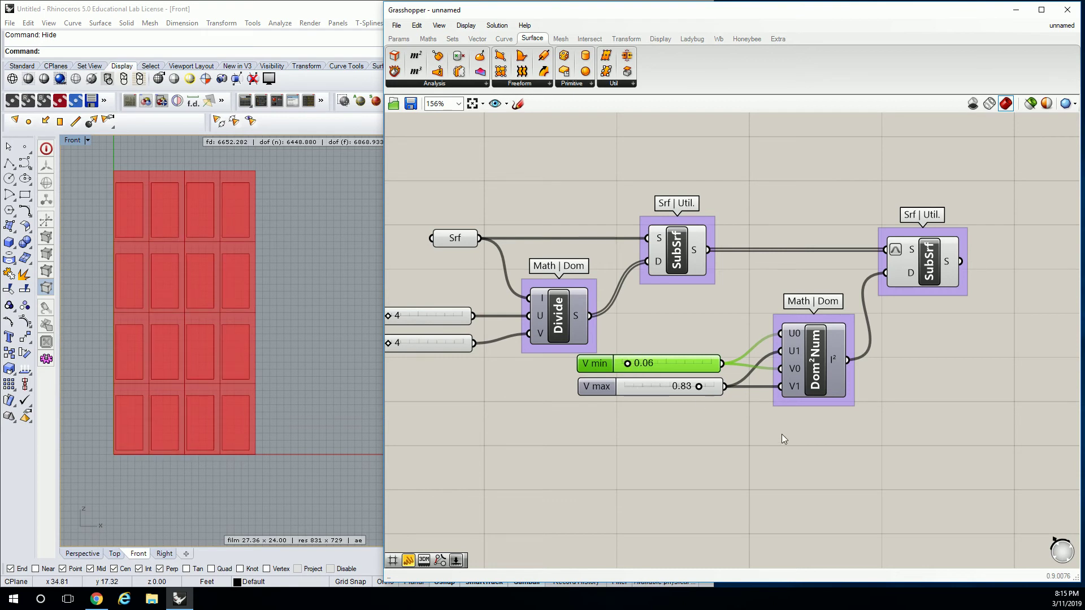
Move the V min and V max sliders together with the Dom²Num component lower on the canvas.
drag(830, 432, 694, 339)
drag(801, 372, 812, 402)
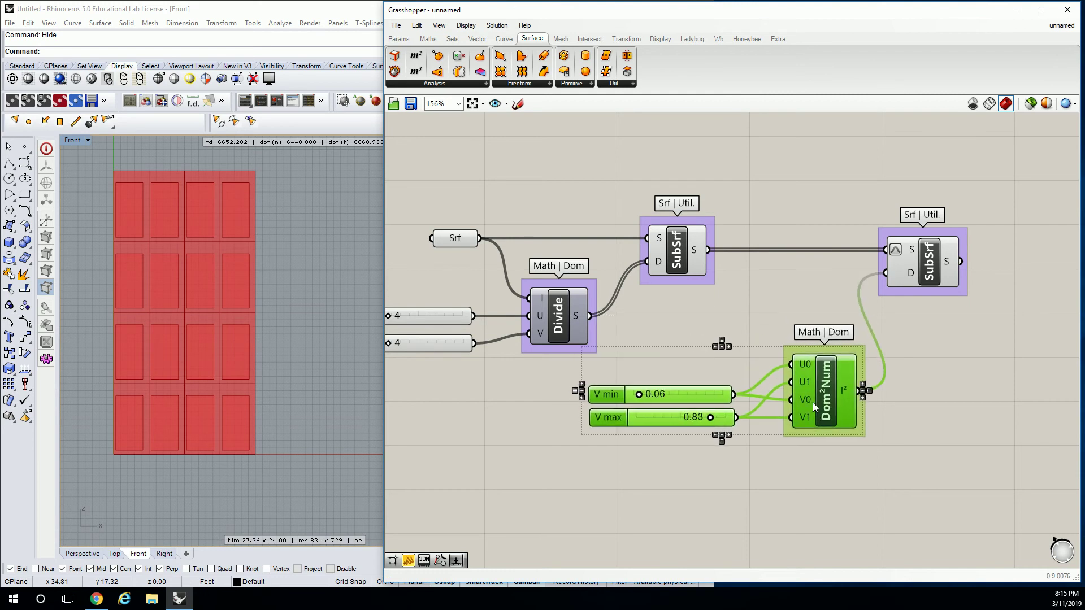
click(633, 302)
Set the V max slider to 0.91 and inspect the trimmed panels up close in Rhino.
scroll(672, 402, up, 4)
drag(745, 435, 759, 436)
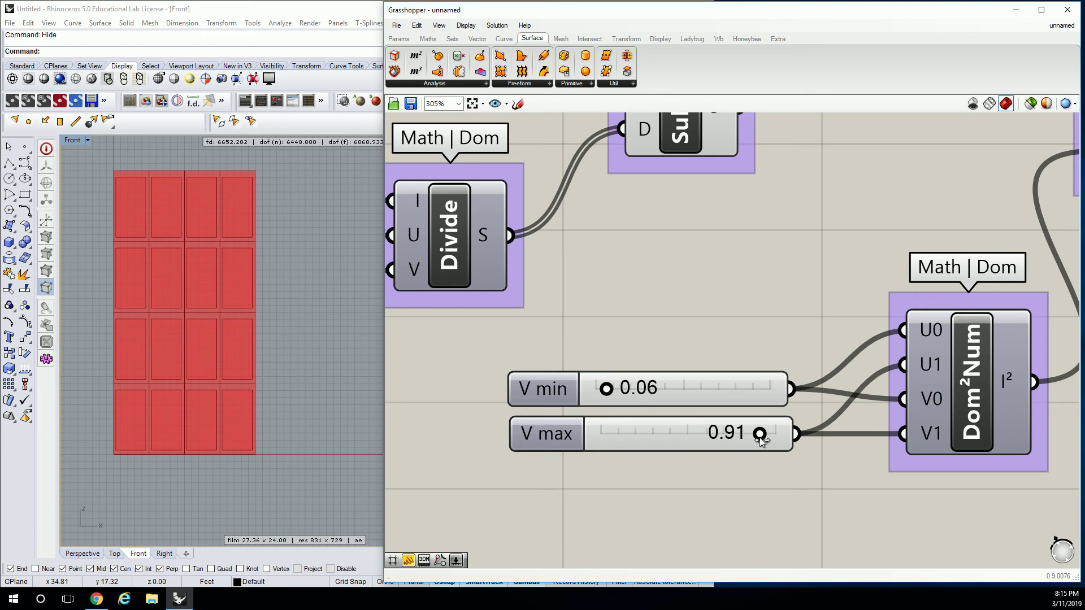
scroll(229, 273, up, 5)
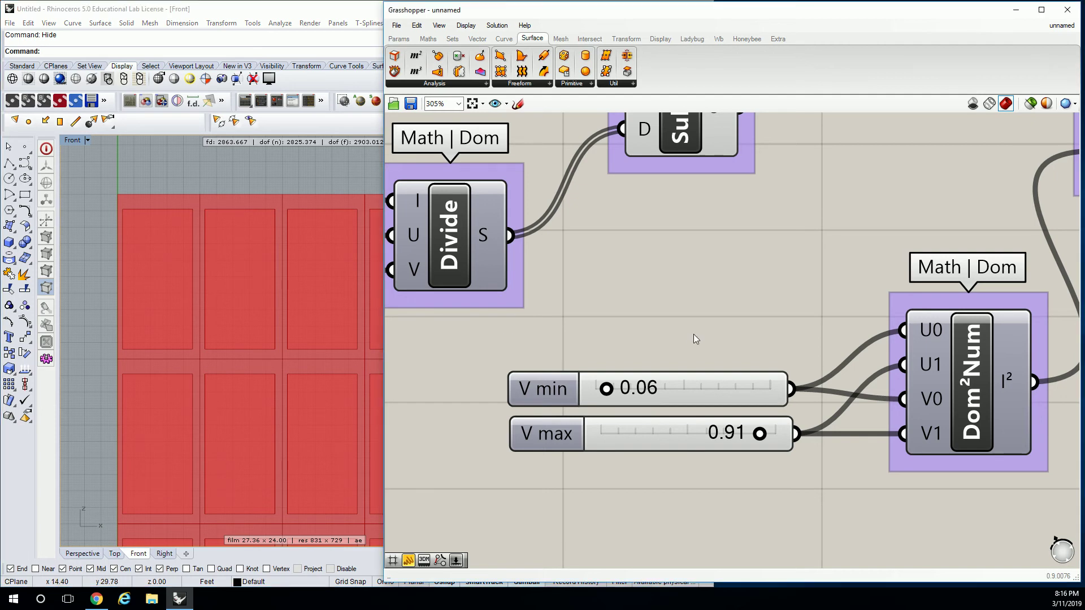
right_drag(866, 327, 739, 334)
scroll(739, 334, down, 2)
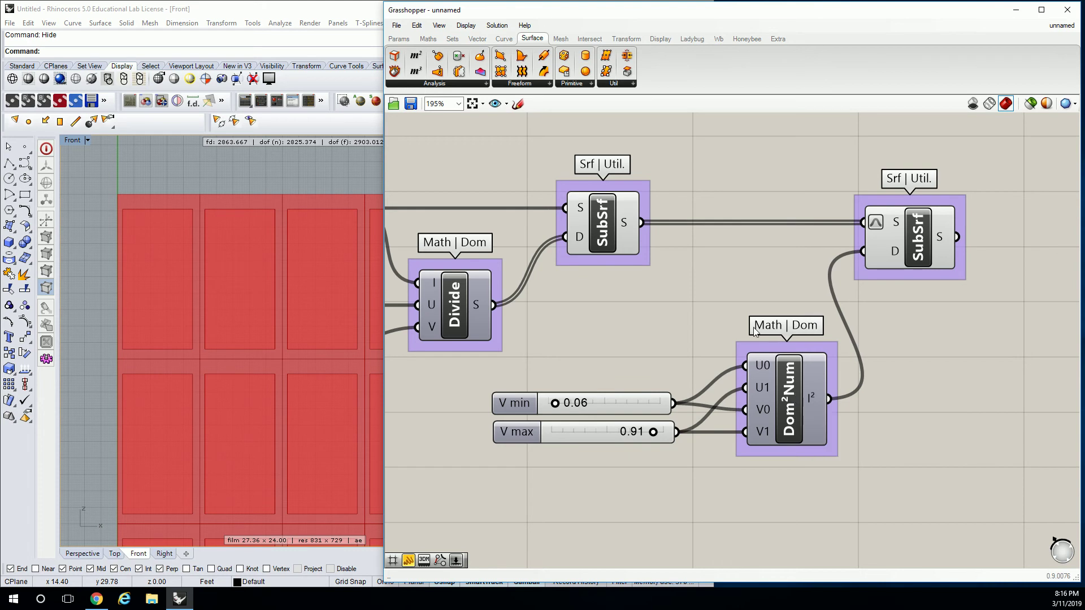
right_drag(330, 290, 300, 288)
Move the 0.06 slider up to leave a gap above V max, and examine the grid's upper corner panel in Rhino.
drag(641, 402, 646, 368)
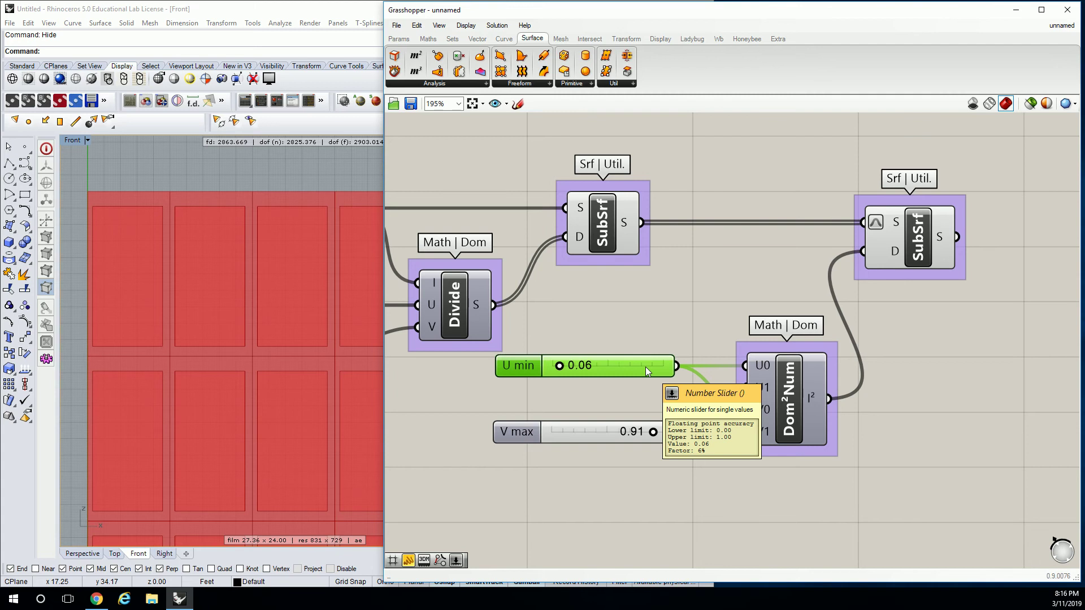
right_drag(681, 313, 673, 299)
right_drag(324, 307, 315, 310)
scroll(150, 198, up, 5)
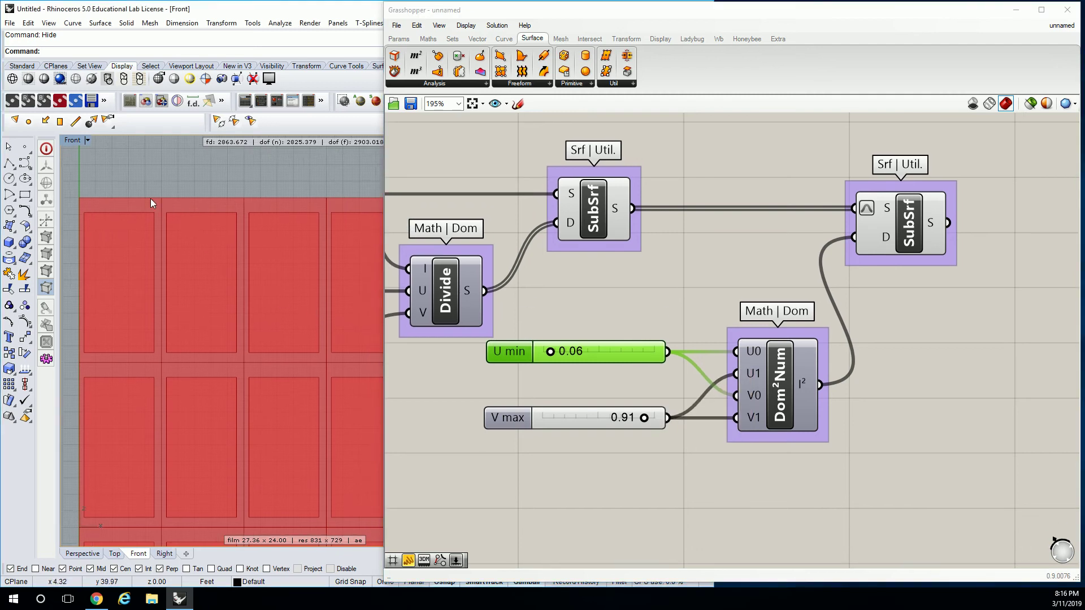
scroll(246, 233, up, 3)
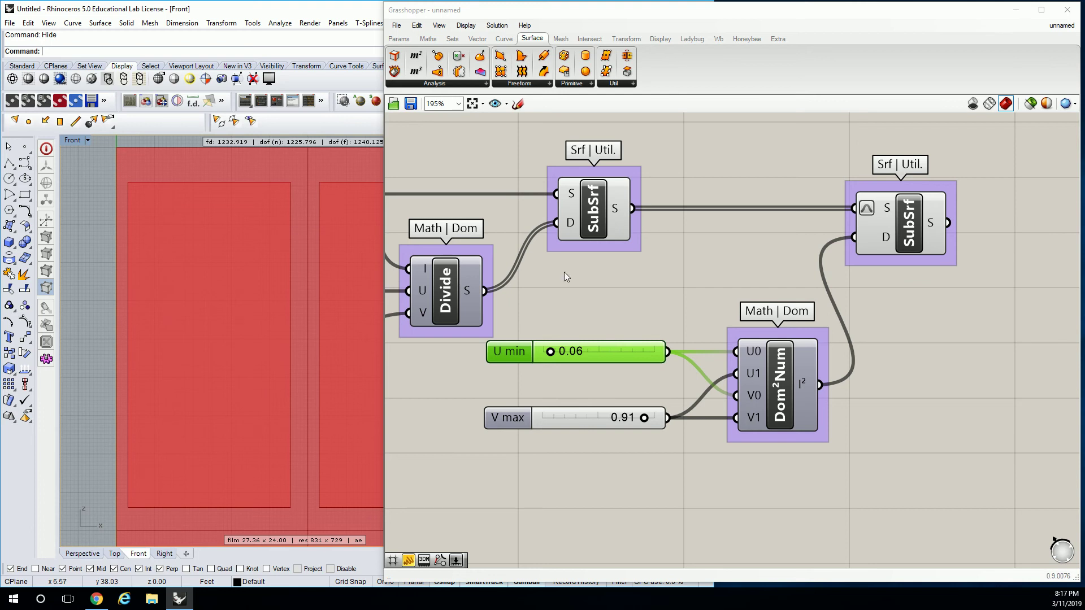
Line up the U min slider with the V max slider and place a copy of each slider beneath its original.
click(641, 290)
scroll(642, 290, down, 1)
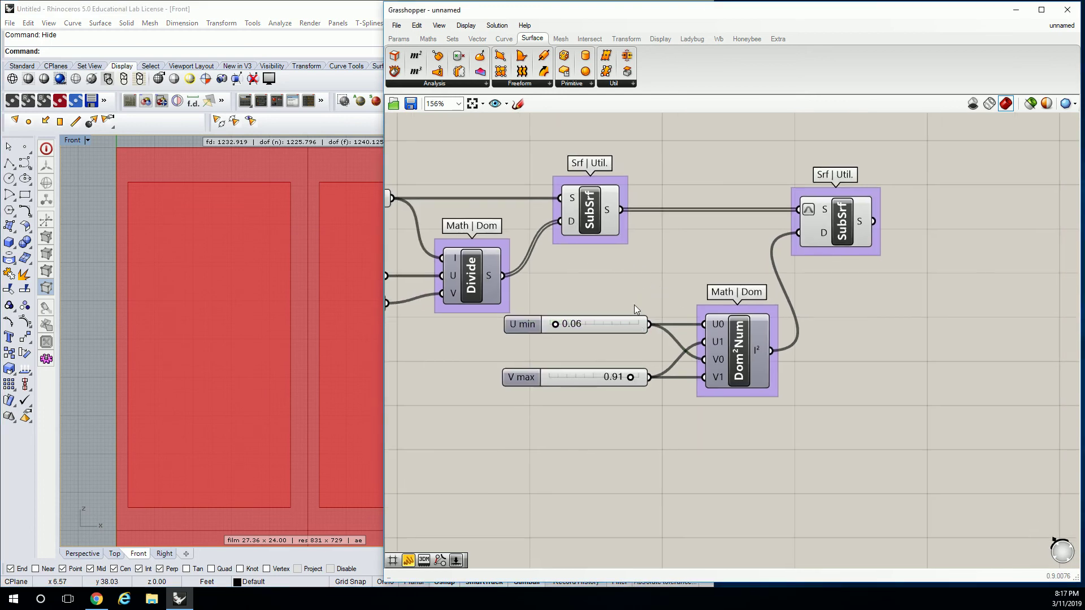
drag(621, 325, 596, 321)
shift+click(585, 378)
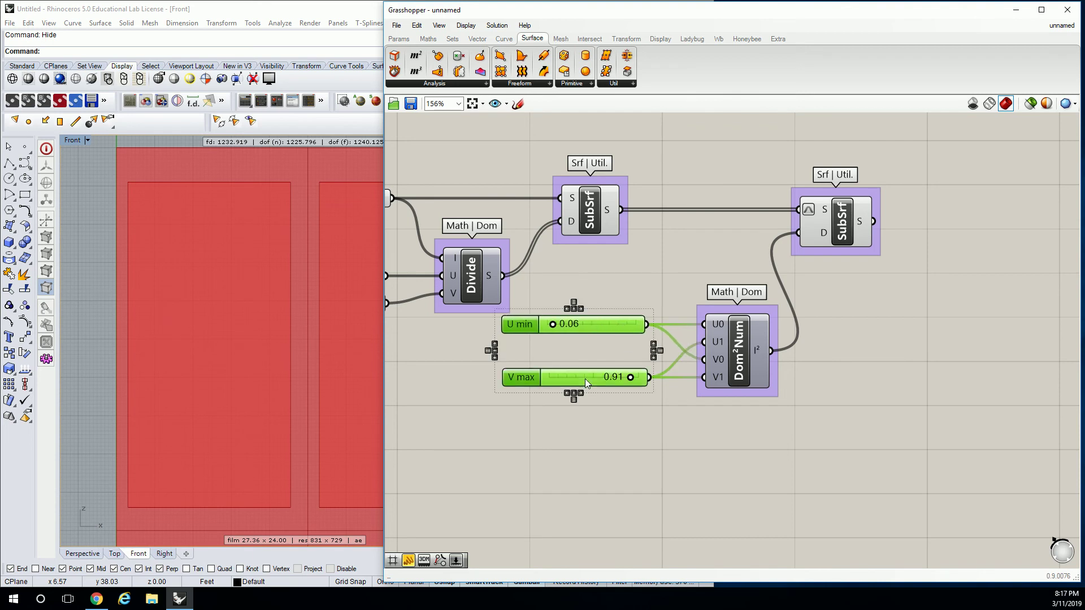
mouse_move(586, 378)
alt+mouse_down()
mouse_move(596, 378)
mouse_move(585, 396)
alt+mouse_up()
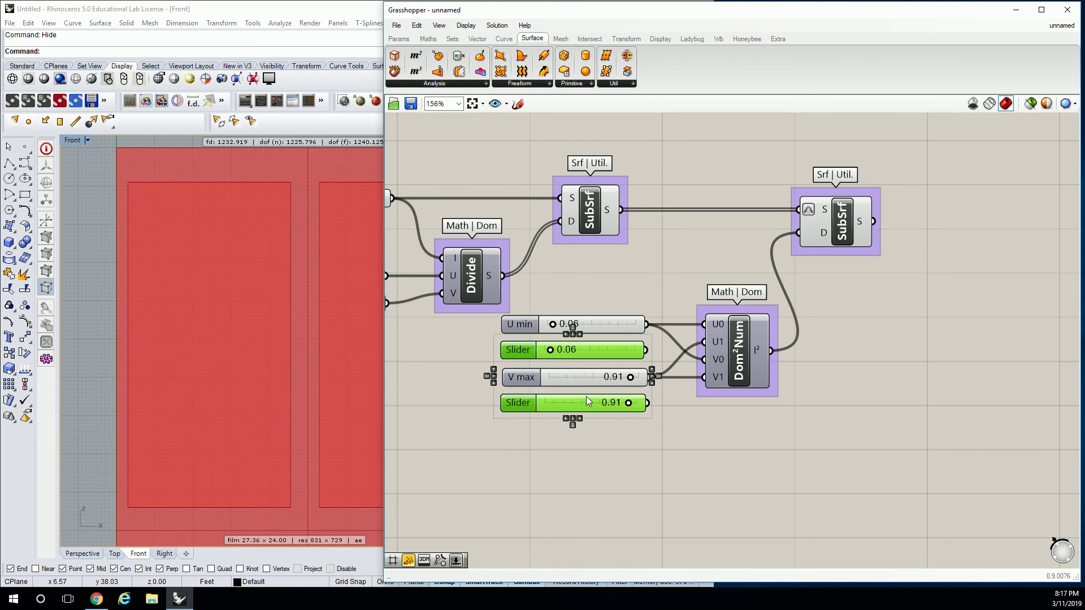
Wire the four sliders in order to Dom²Num's U0, U1, V0 and V1 inputs, with the U1 slider set to 0.85.
click(639, 296)
drag(553, 351, 704, 342)
drag(648, 404, 702, 360)
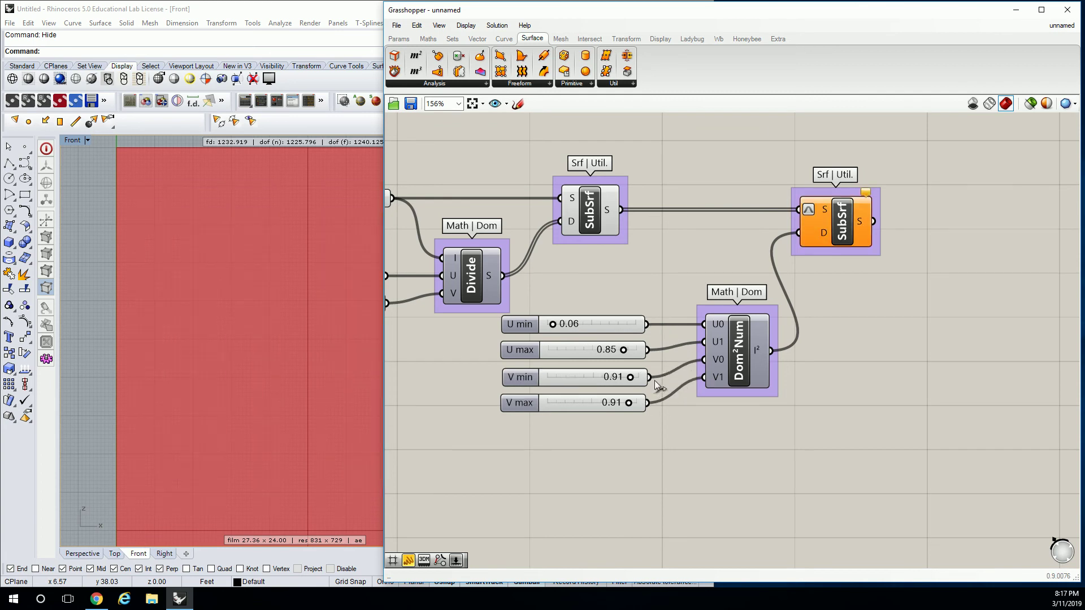
Move the four sliders closer to Dom²Num and set the V min slider to 0.03.
drag(625, 292, 600, 361)
click(668, 277)
right_drag(293, 280, 286, 280)
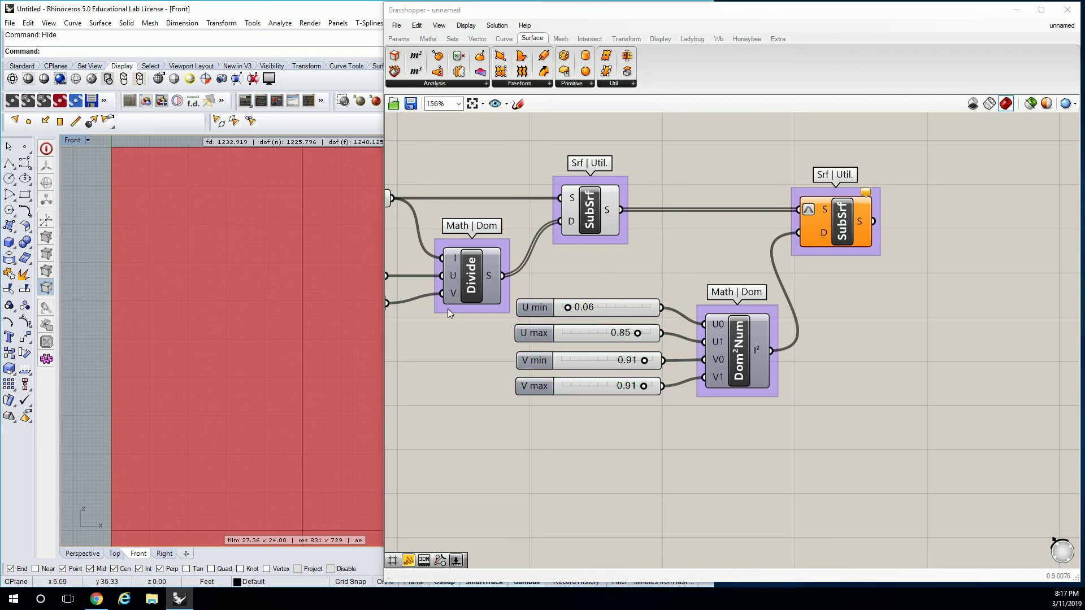
drag(644, 360, 564, 363)
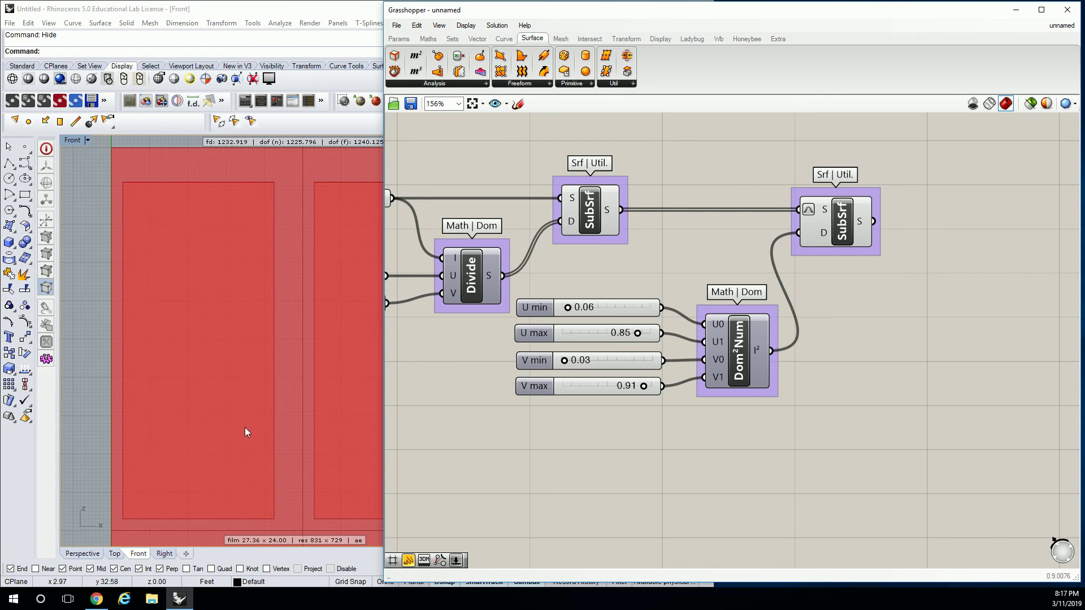
right_drag(246, 427, 237, 408)
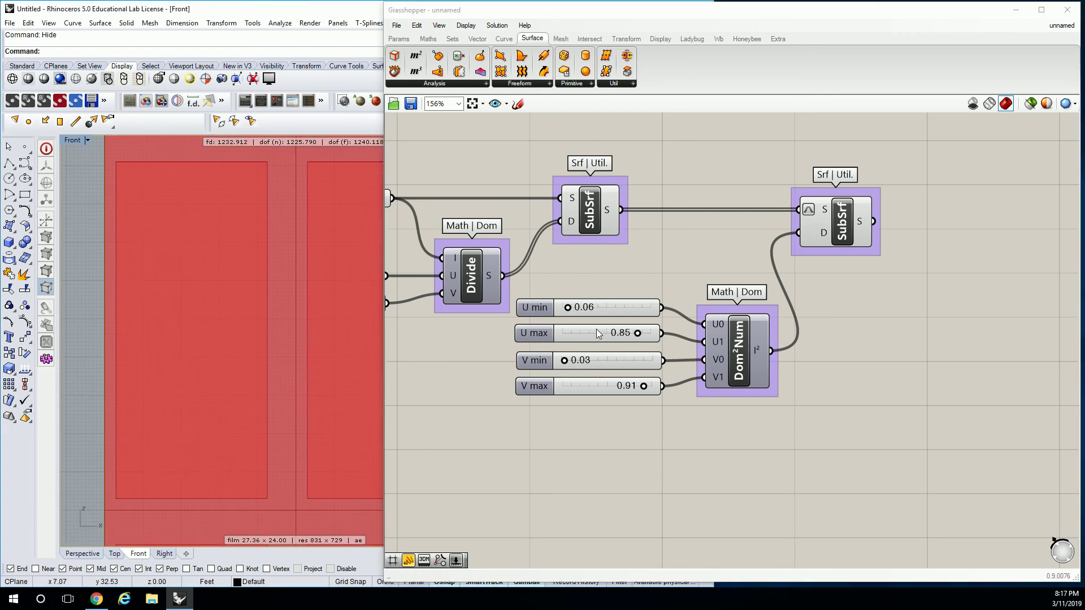
drag(567, 308, 567, 308)
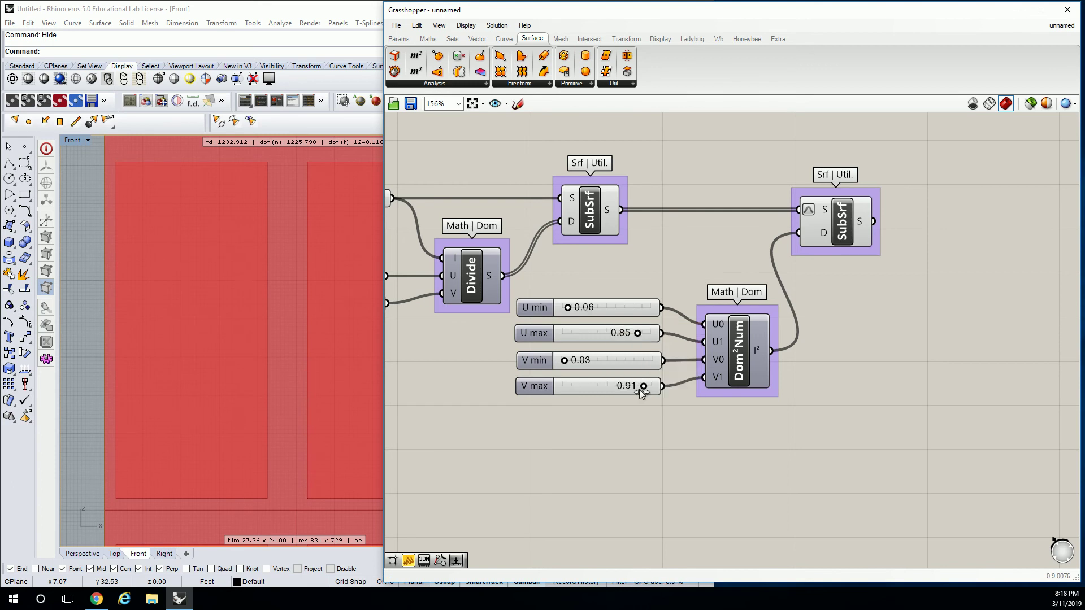
Set the V max slider to 0.97.
drag(639, 387, 648, 390)
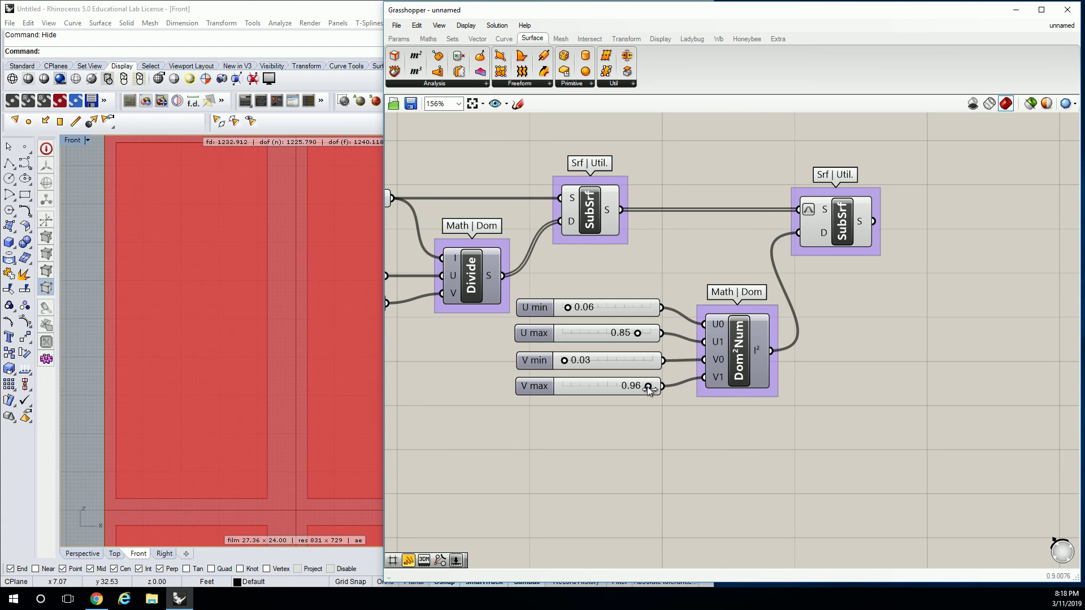
double_click(632, 386)
drag(604, 386, 600, 385)
text(7)
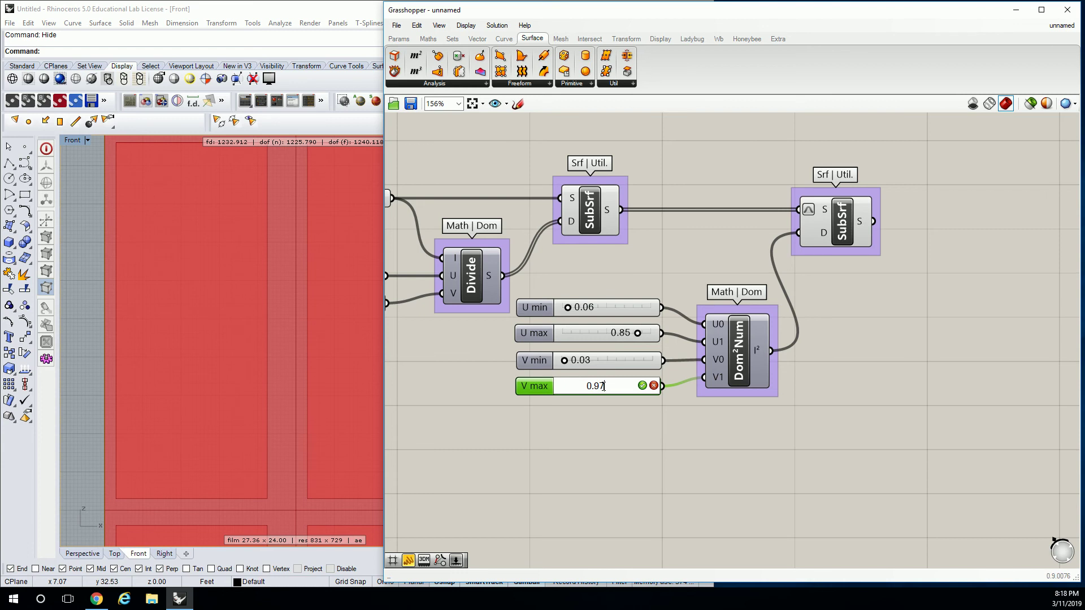
click(643, 386)
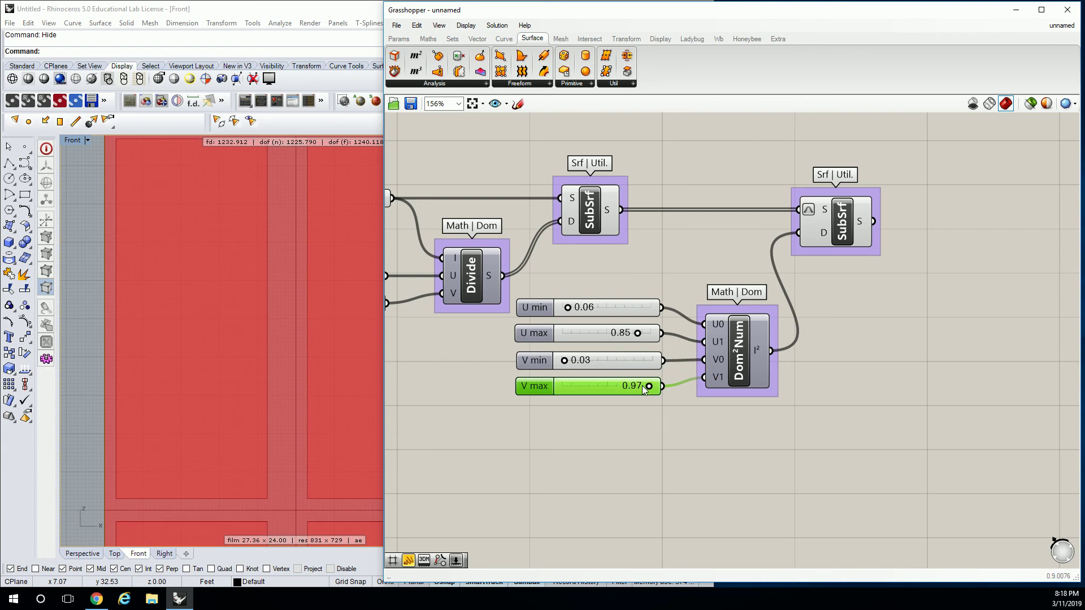
Set the U max slider to 0.94.
double_click(630, 335)
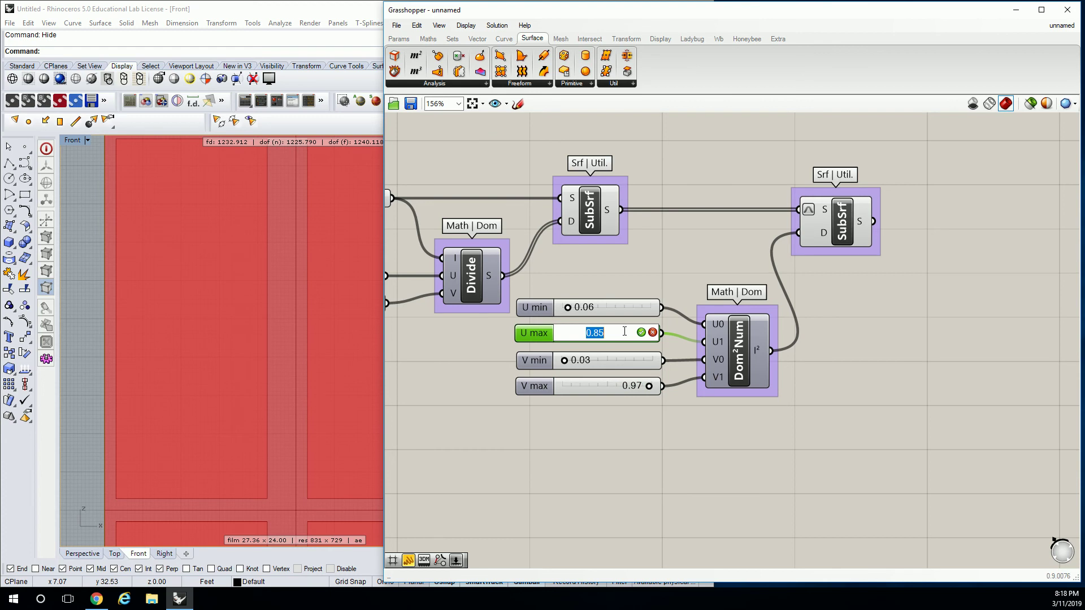
text(0.94)
click(641, 333)
scroll(276, 398, down, 3)
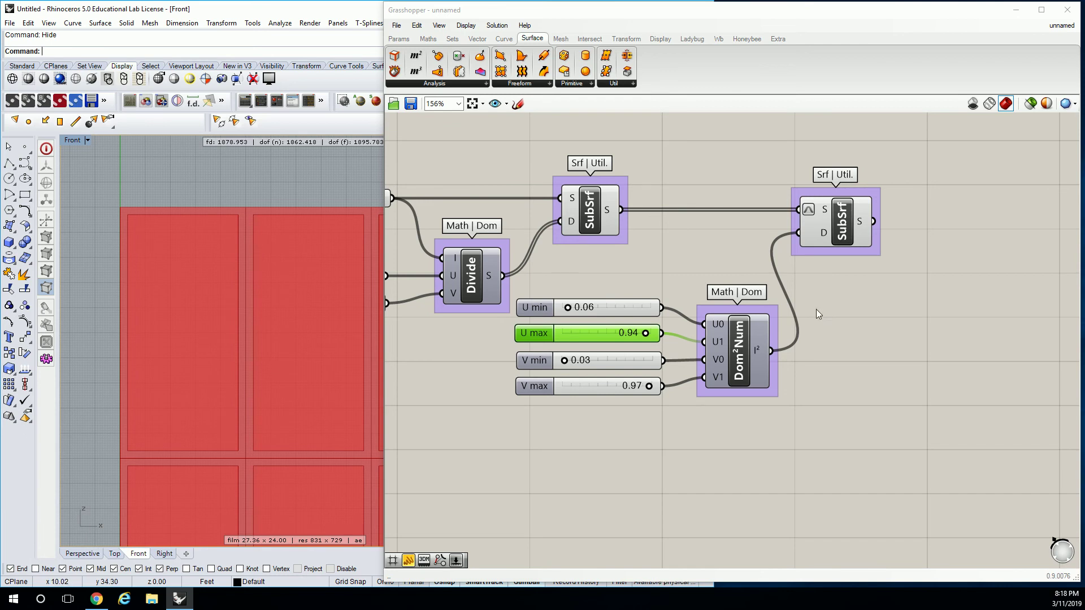
Move the second SubSrf component farther away from Dom²Num to widen the layout.
right_drag(765, 264, 705, 264)
drag(782, 223, 831, 223)
click(717, 252)
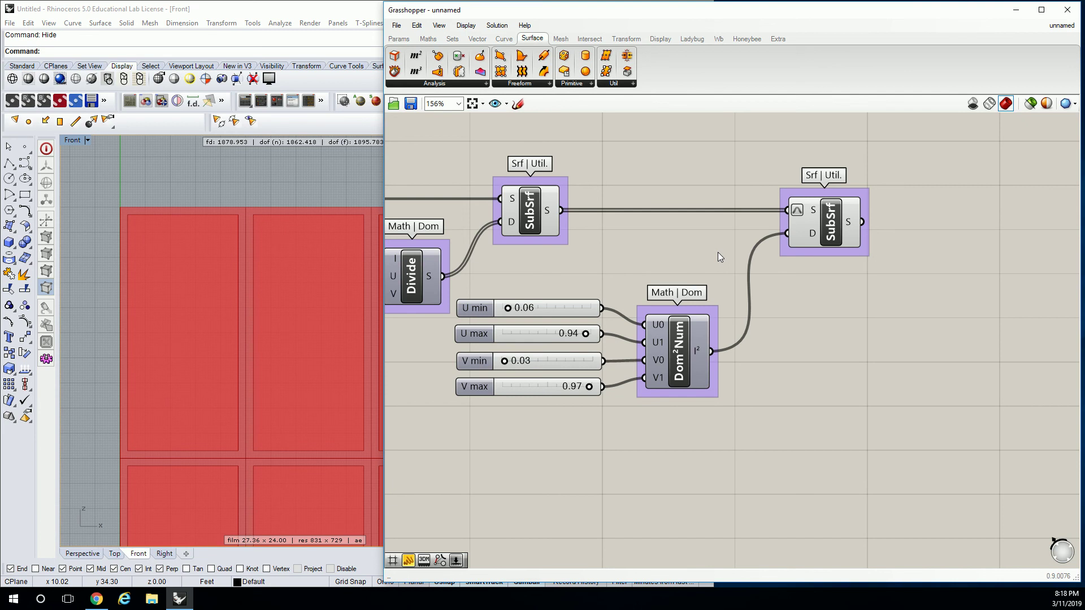
Add a Solid Difference component to the canvas beyond the second SubSrf component.
scroll(718, 252, down, 3)
scroll(789, 279, up, 3)
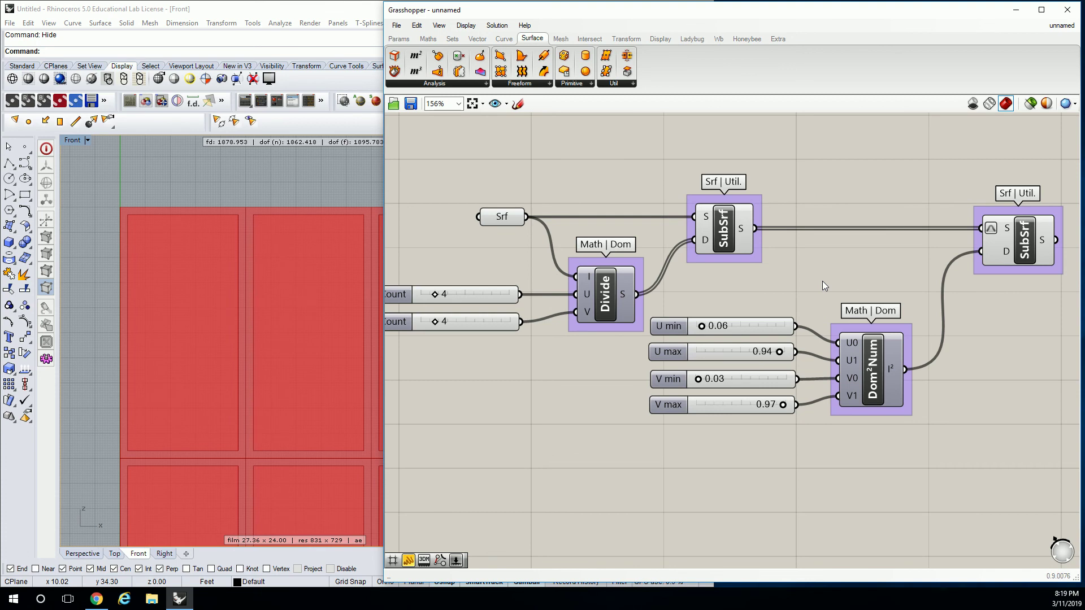
right_drag(861, 259, 783, 284)
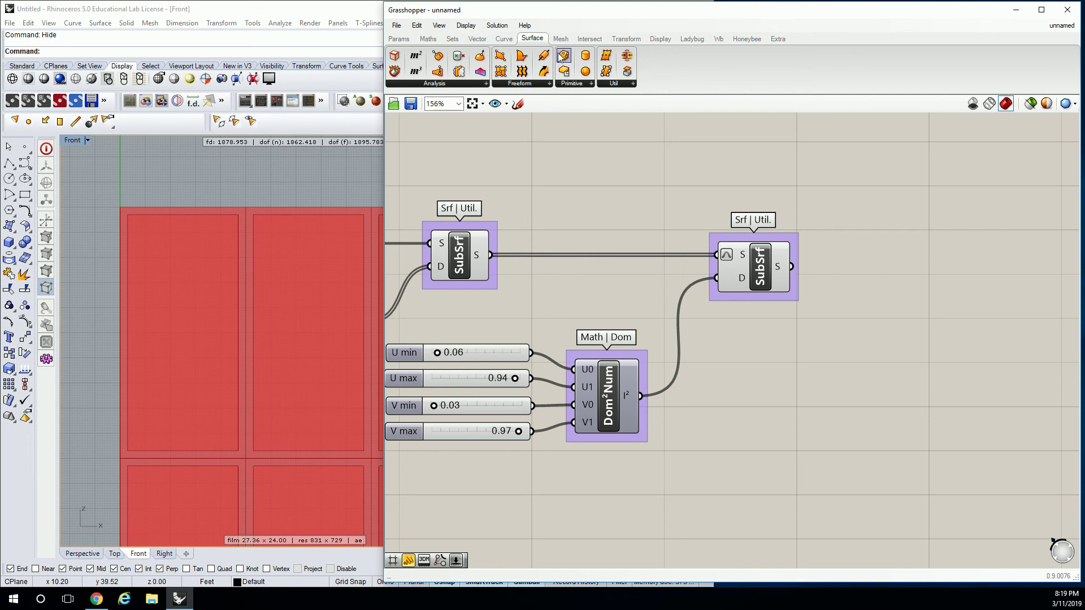
click(583, 38)
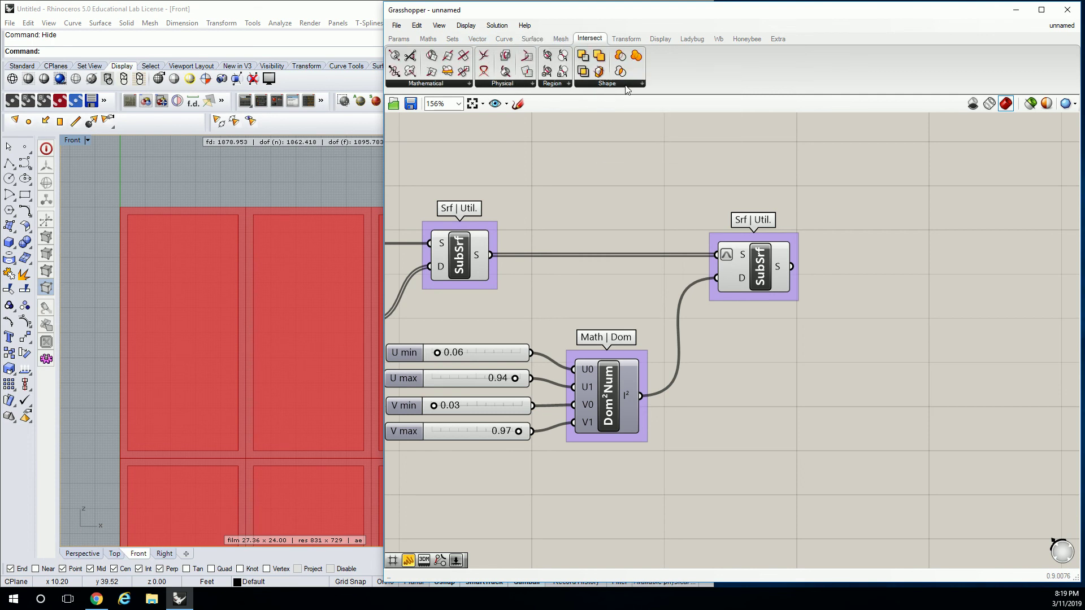
click(625, 85)
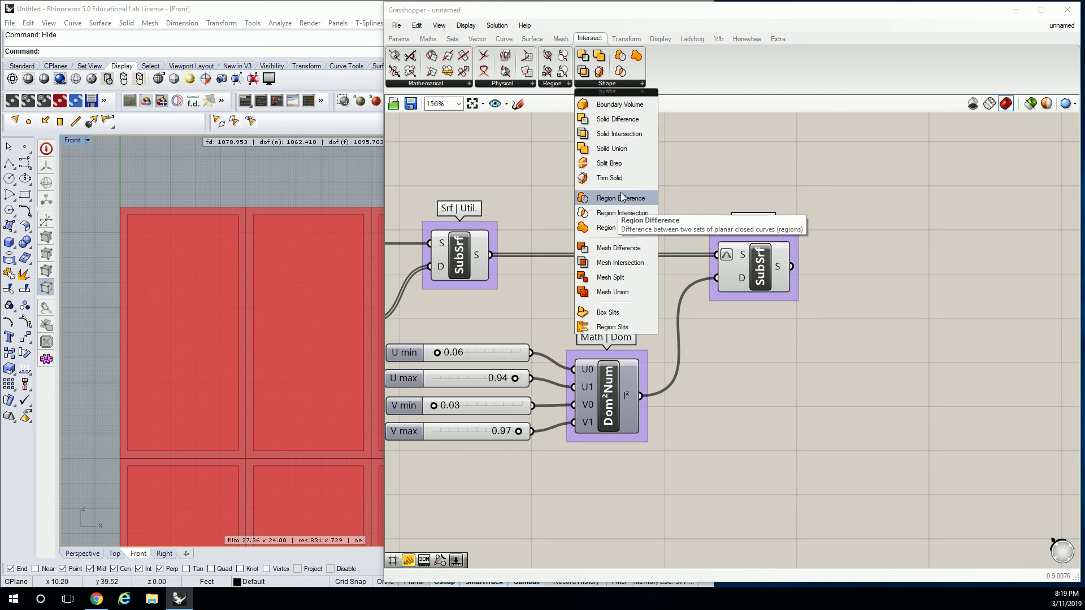
click(619, 119)
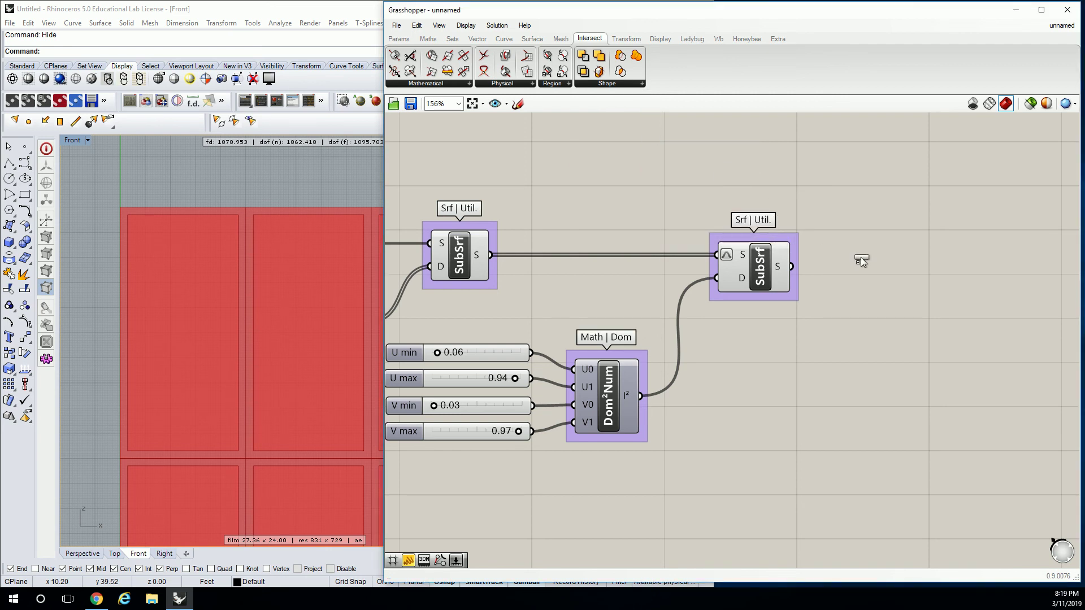
click(910, 261)
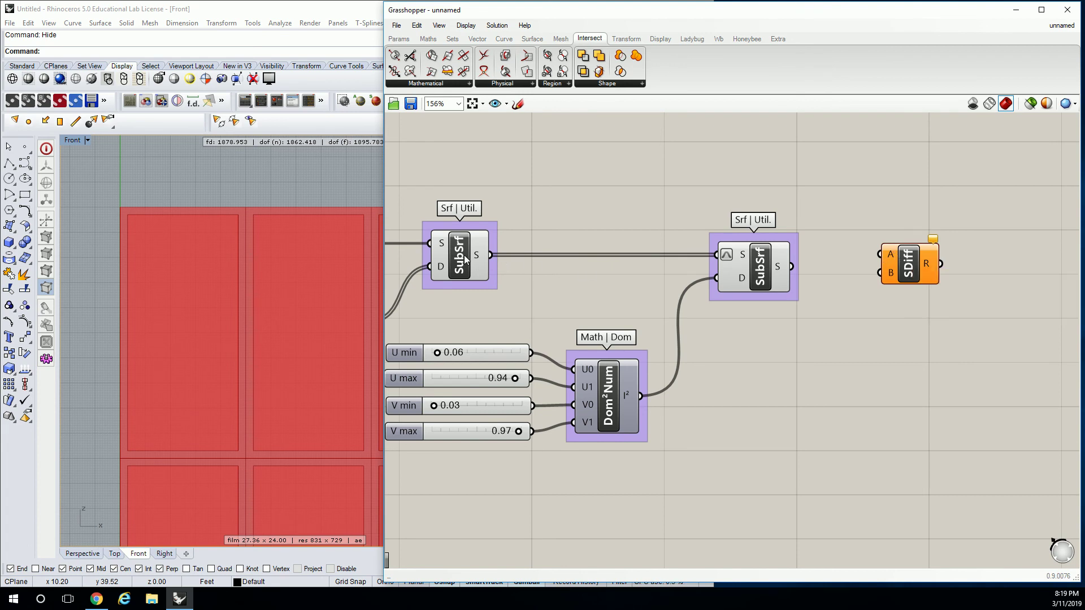
Raise the SDiff component and wire the first SubSrf's output to its A input and the second SubSrf's output to B.
drag(907, 264, 894, 216)
drag(494, 258, 864, 205)
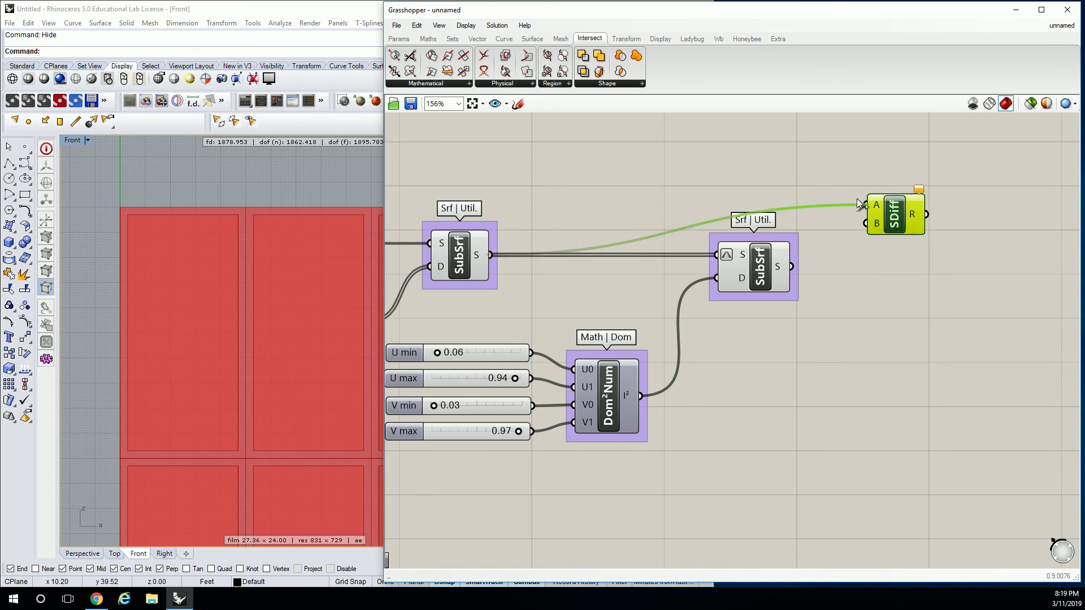
drag(792, 266, 859, 225)
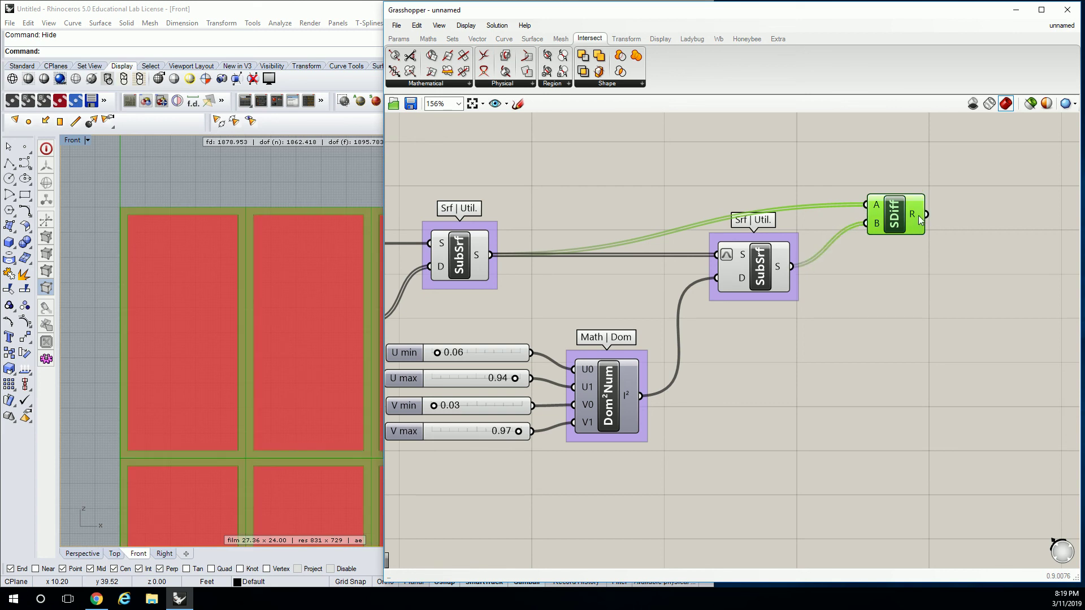
Turn off the preview of both SubSrf components and the source Srf parameter.
right_drag(659, 239, 746, 242)
drag(431, 160, 907, 380)
middle_click(852, 285)
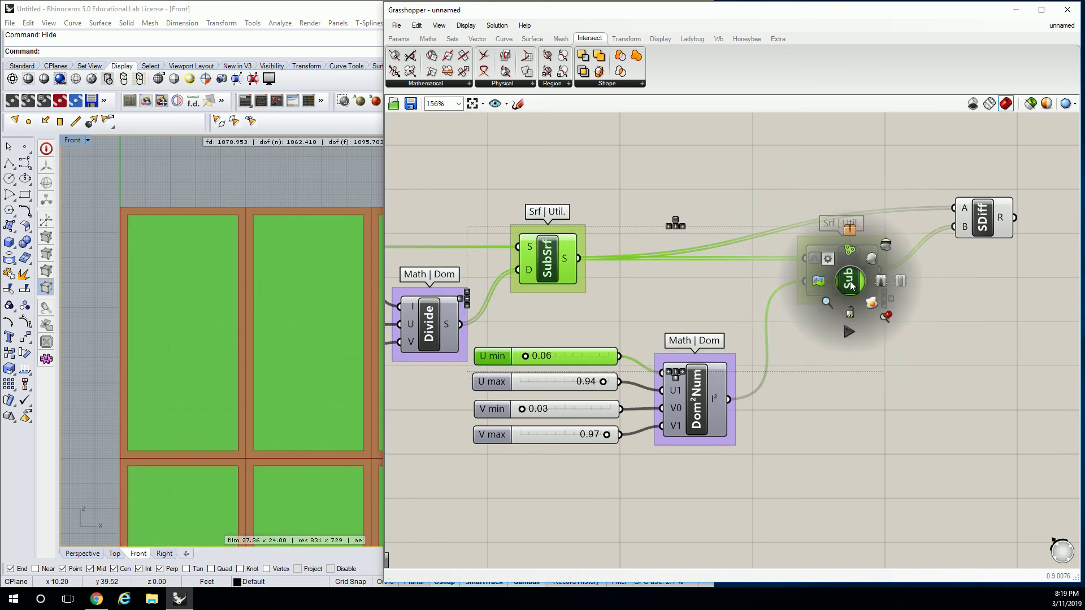
click(885, 244)
click(707, 181)
scroll(767, 200, down, 2)
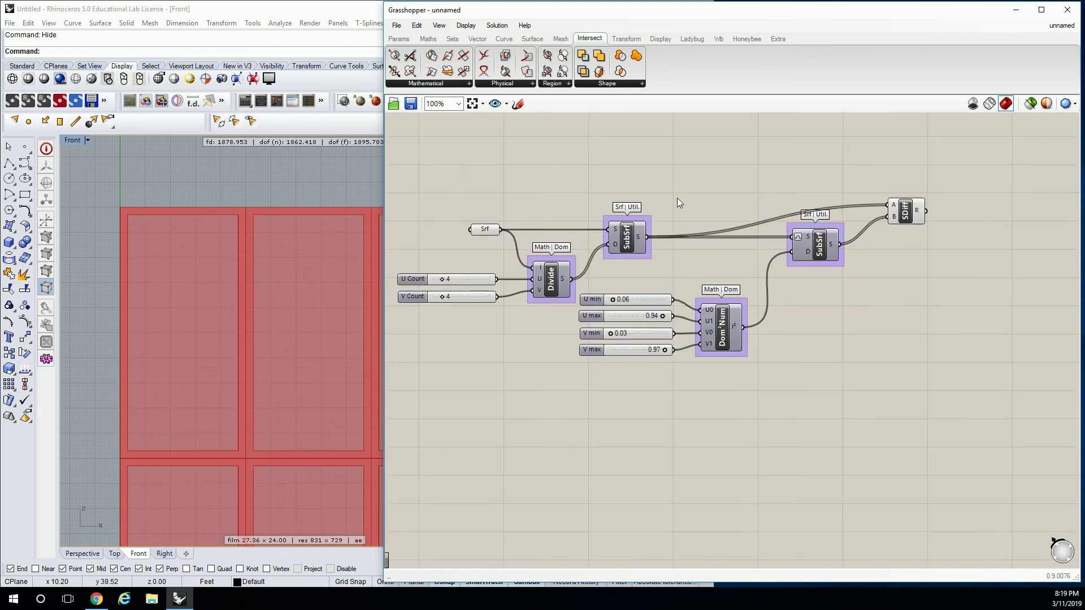
scroll(676, 198, up, 1)
drag(403, 186, 478, 273)
middle_click(449, 243)
click(487, 209)
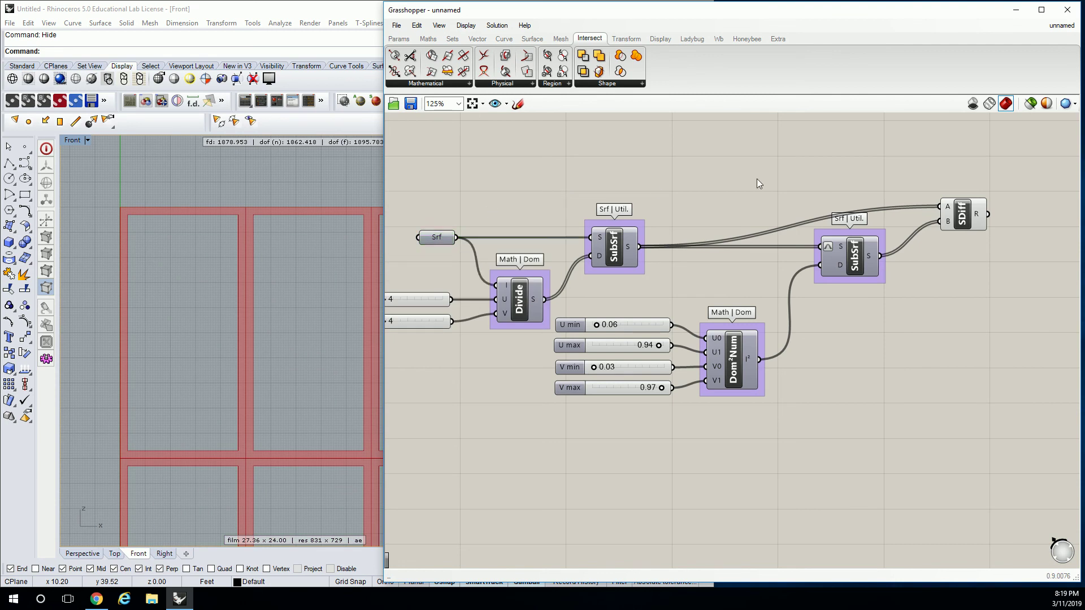
Put the SDiff component in its own group and label the group "Intersect | Shape".
right_drag(848, 176, 778, 194)
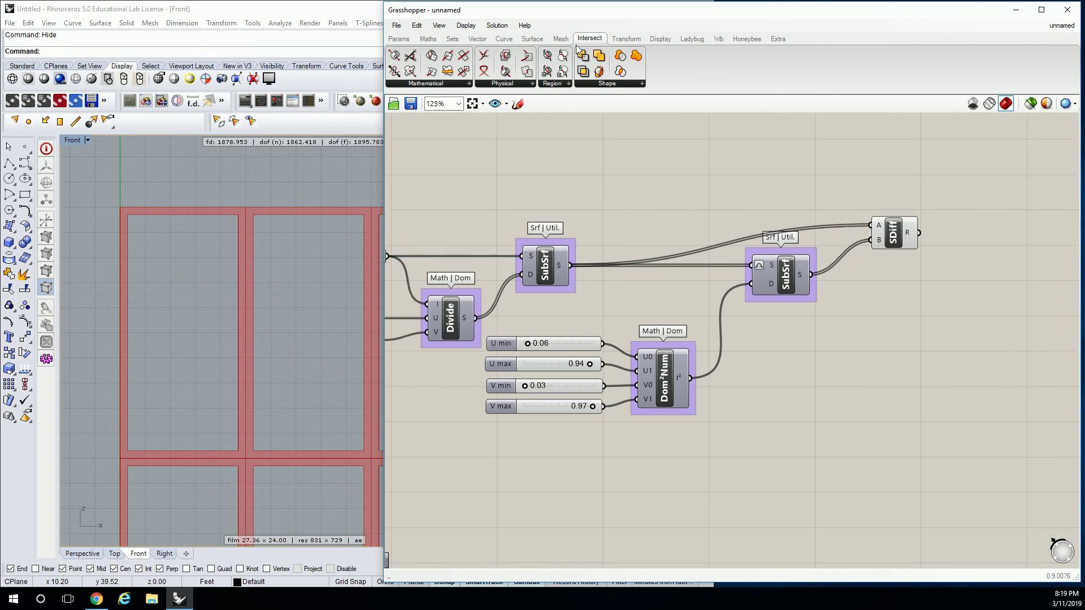
click(628, 84)
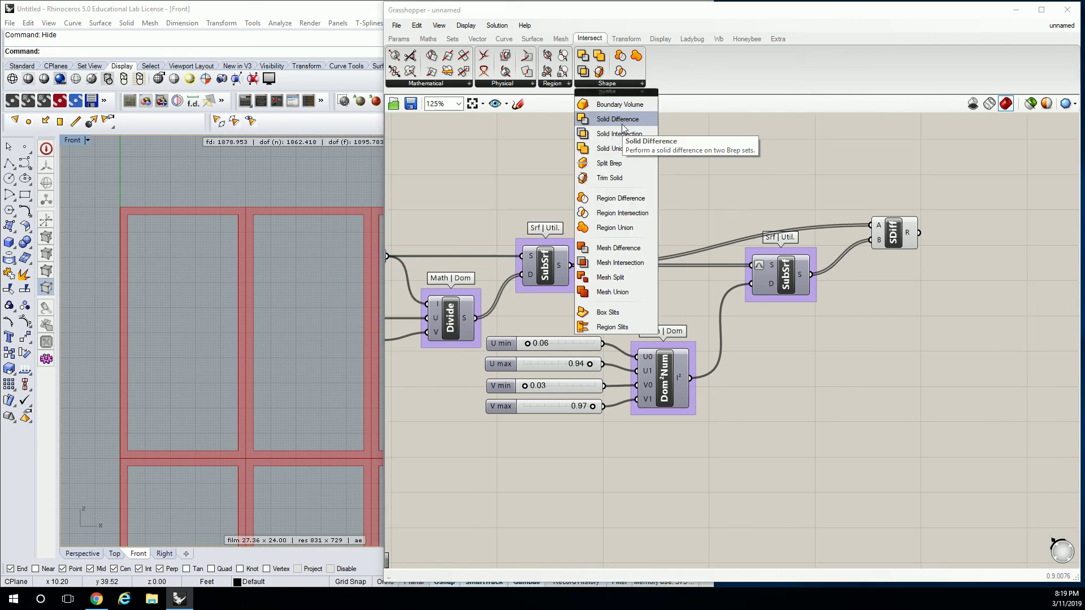
click(893, 234)
scroll(892, 234, up, 3)
key(ctrl+g)
right_click(893, 204)
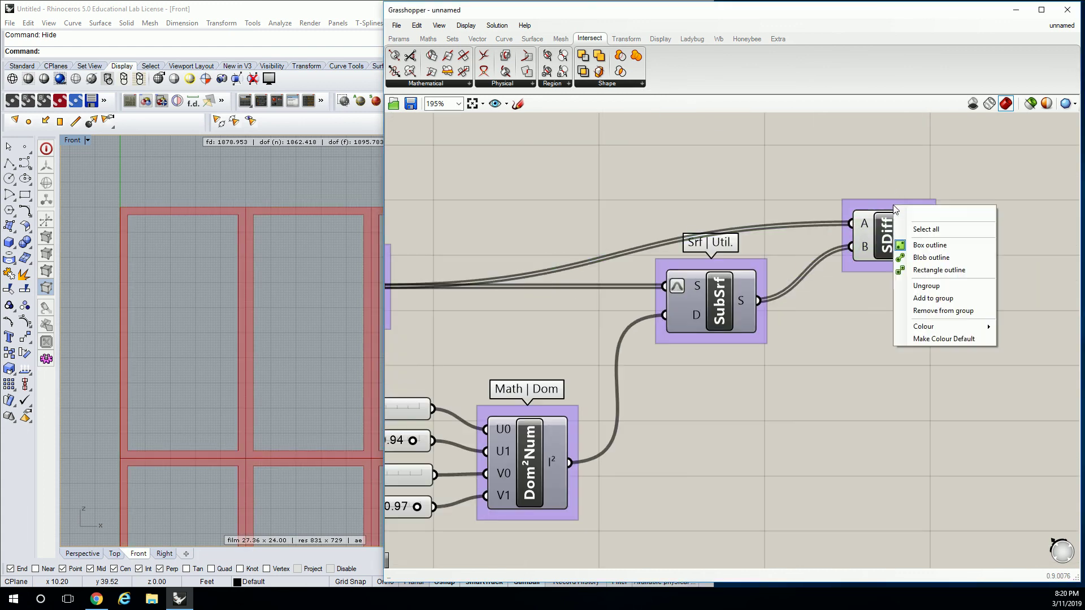
text(Inter)
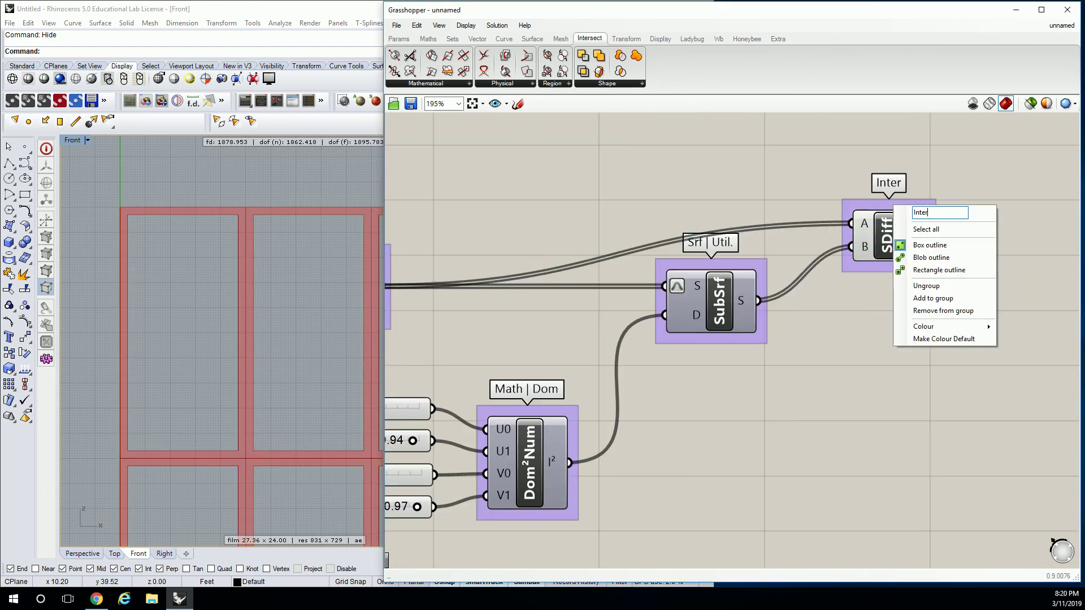
text(sect | Shape)
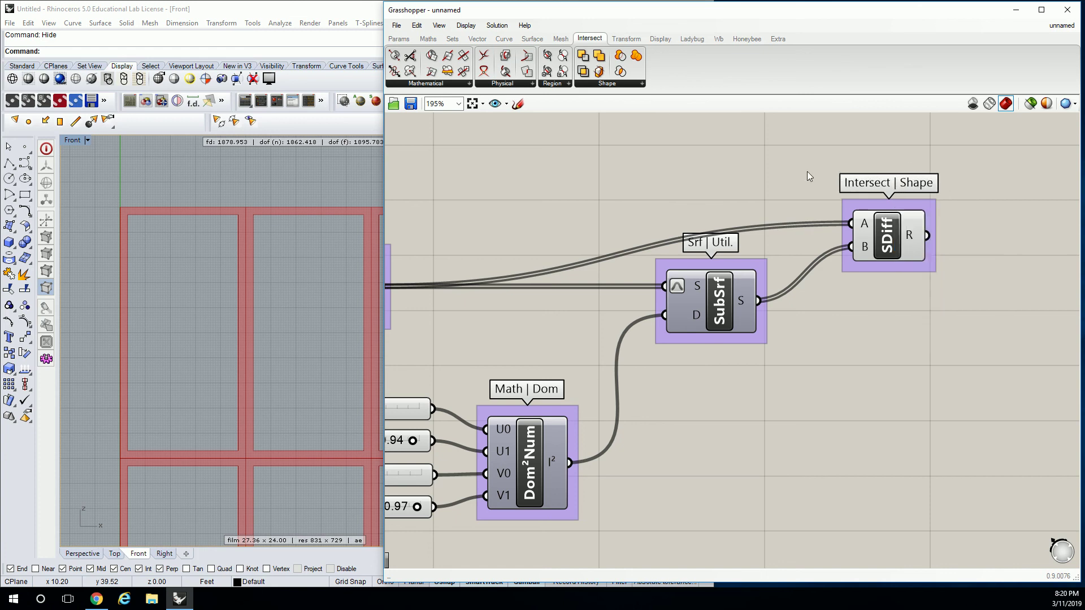
Show the whole panel grid in Rhino and move the four domain sliders with Dom²Num closer to the second SubSrf.
scroll(787, 208, down, 2)
right_drag(786, 208, 831, 209)
right_drag(343, 293, 304, 265)
scroll(277, 230, down, 5)
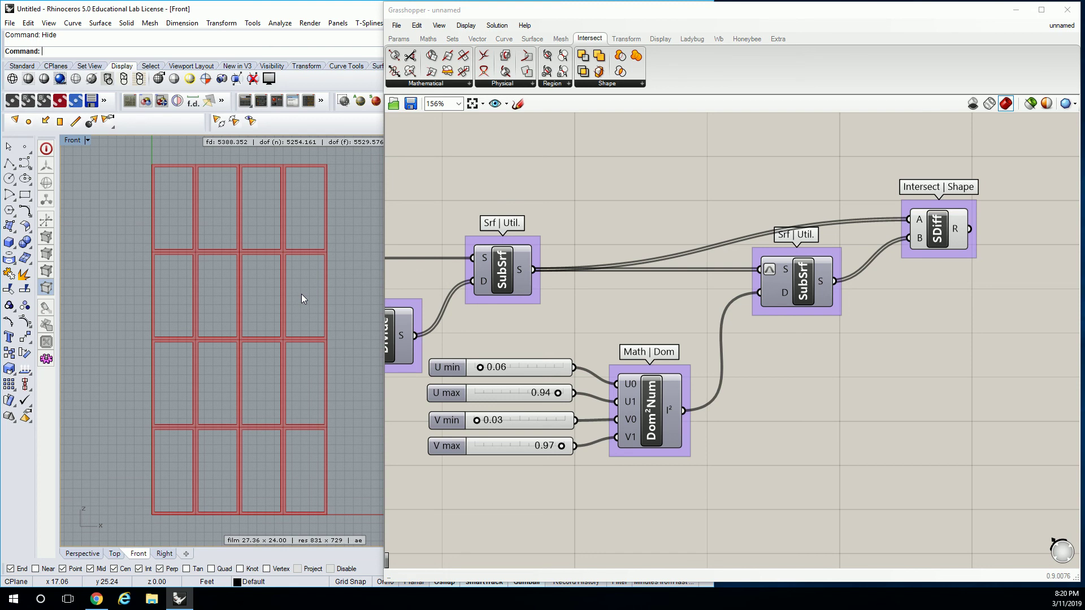
right_drag(540, 330, 554, 328)
drag(678, 318, 562, 456)
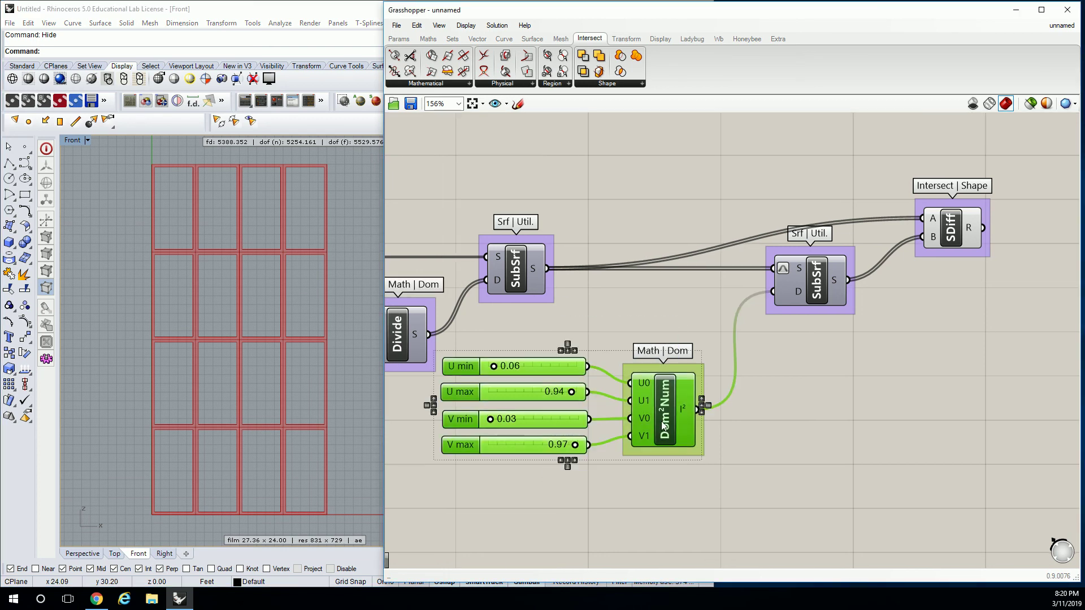
drag(671, 424, 704, 418)
click(672, 310)
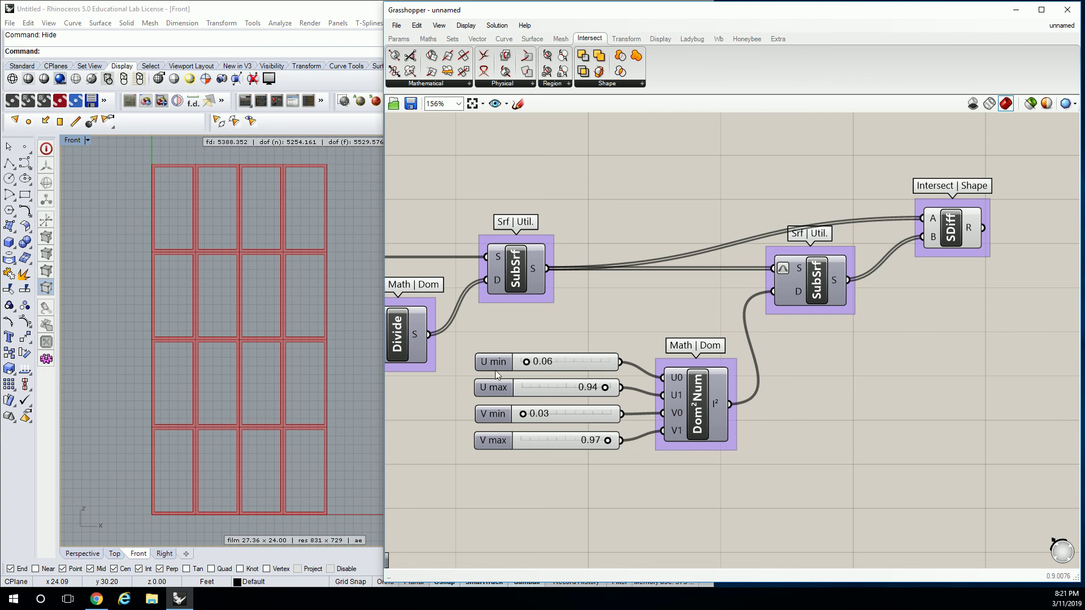
Set the U min slider to 0.20 to test its effect on the panel frames.
double_click(547, 361)
text(.20)
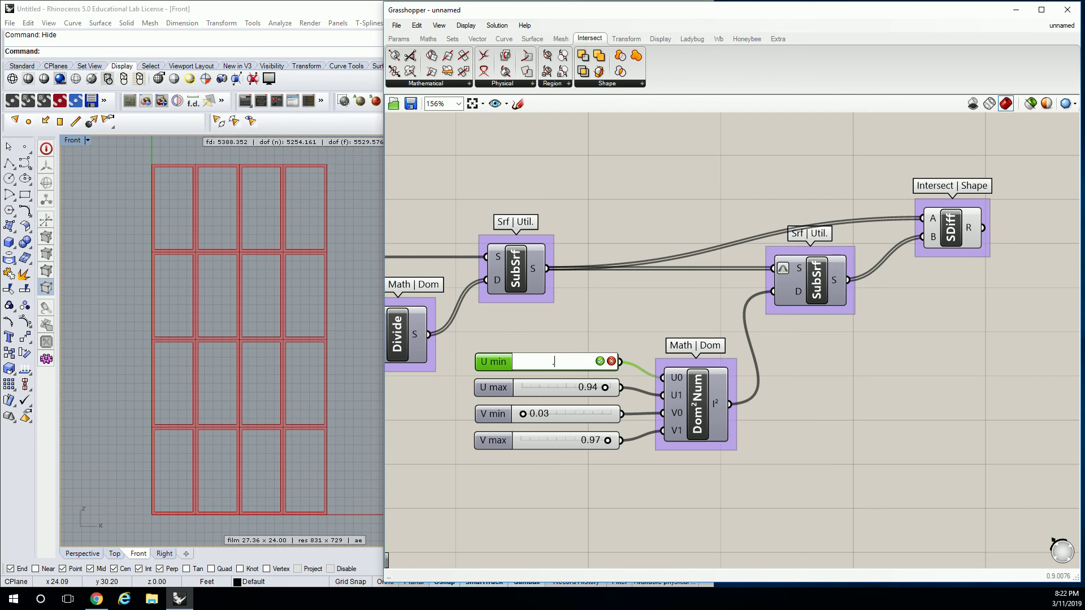
click(599, 361)
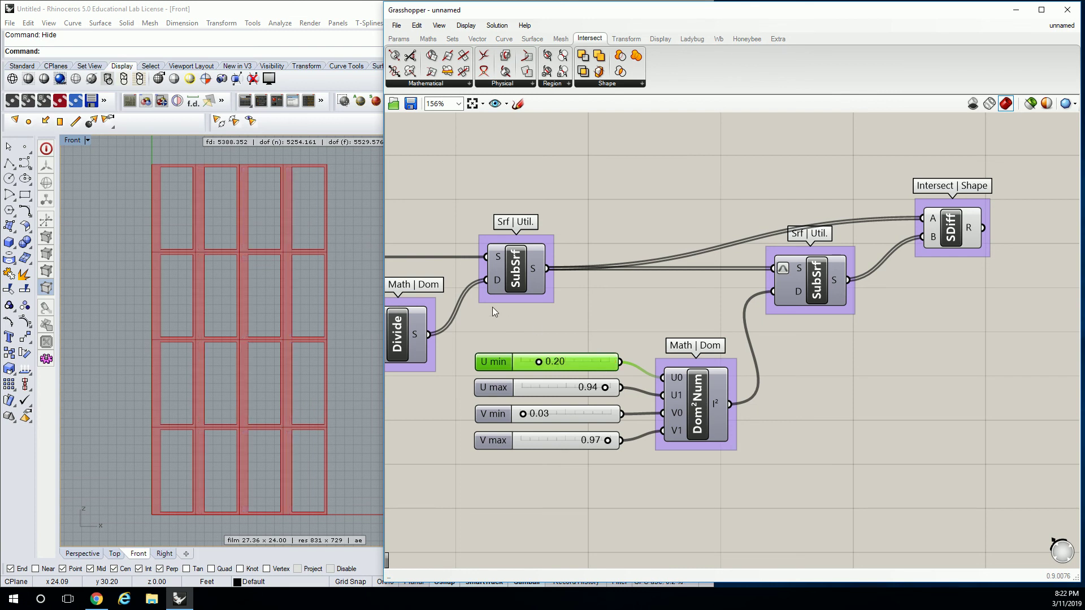
click(631, 311)
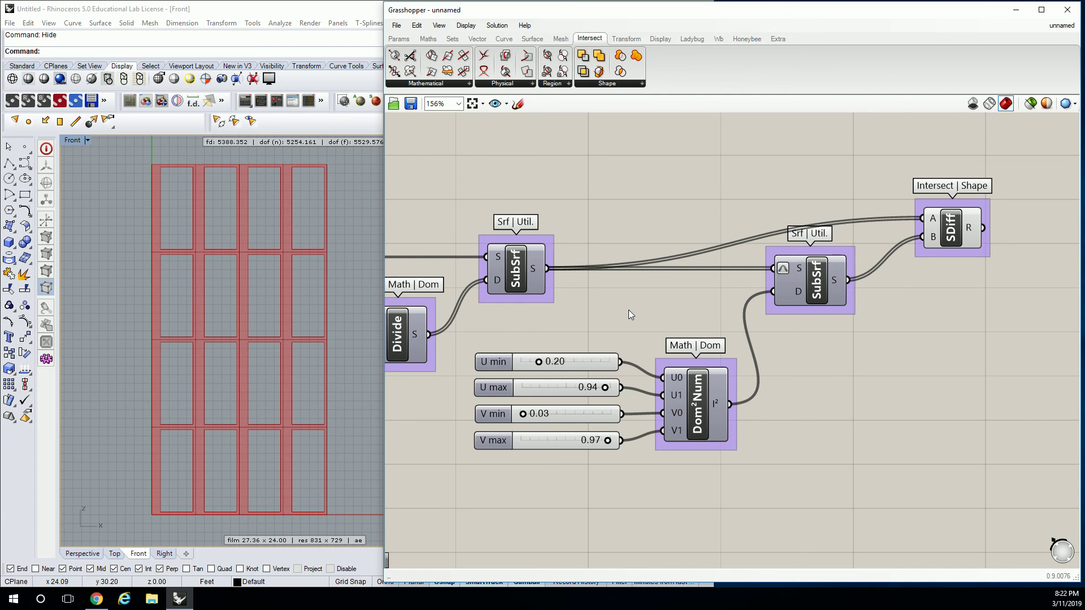
Undo the move of the sliders and Dom²Num, and set the U min slider to 0.06.
key(ctrl+z)
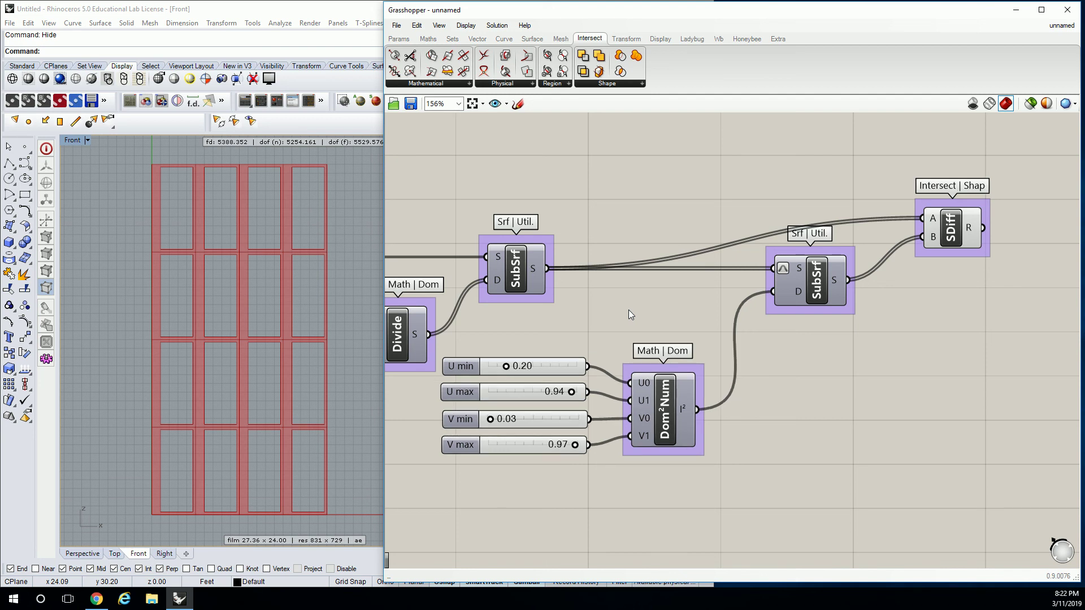
double_click(531, 365)
text(.06)
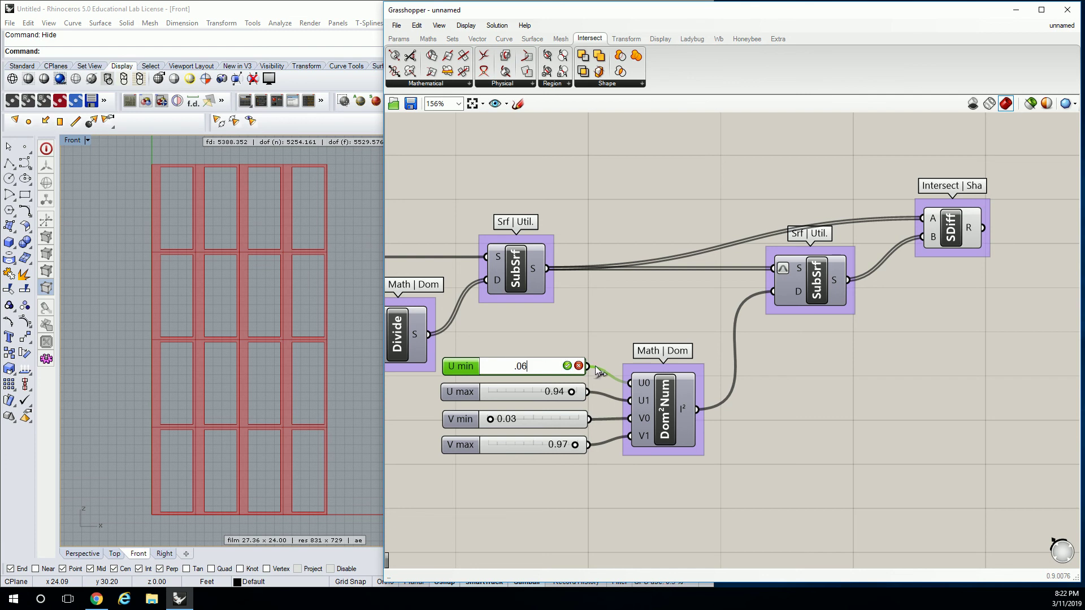
click(567, 365)
click(602, 304)
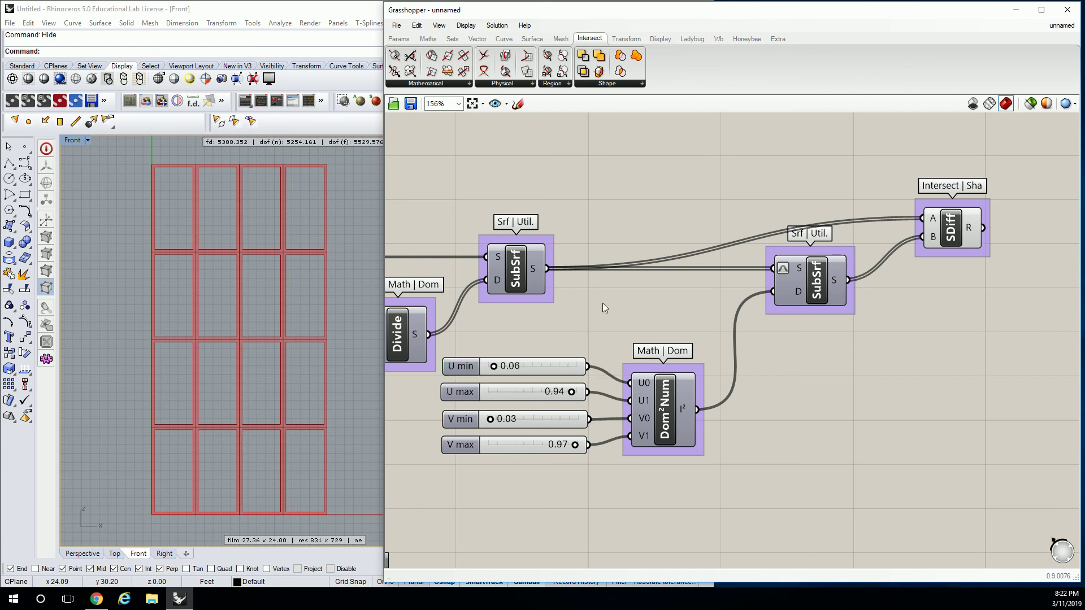